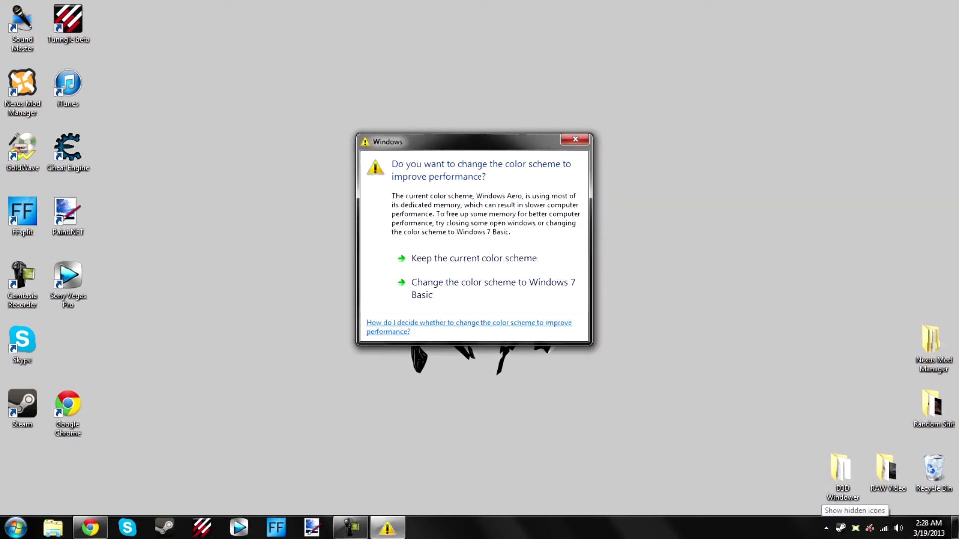
Keep the current color scheme, then examine the Grand Theft Auto: San Andreas page on the Steam store in Chrome, including its standalone price.
{"action": "left_click", "coordinate": [486, 258]}
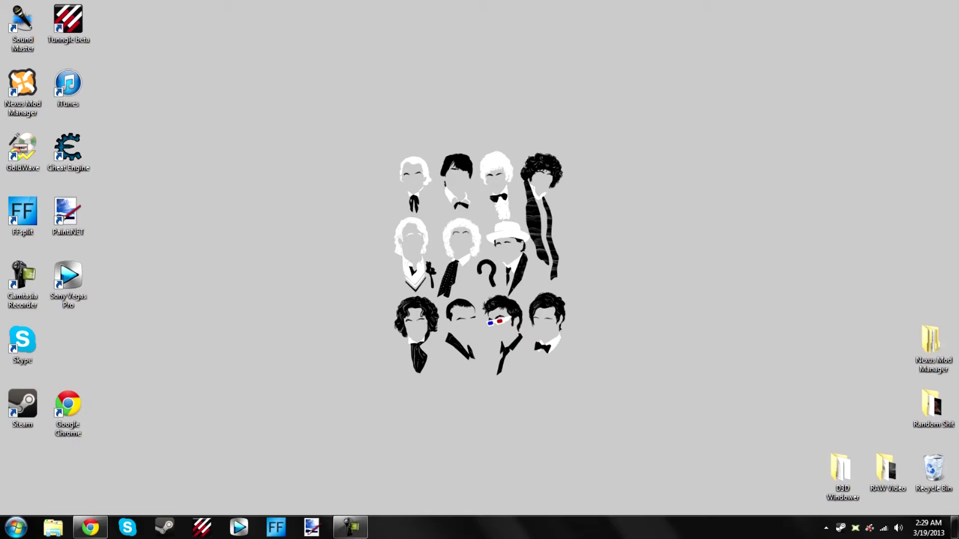
{"action": "left_click", "coordinate": [91, 527]}
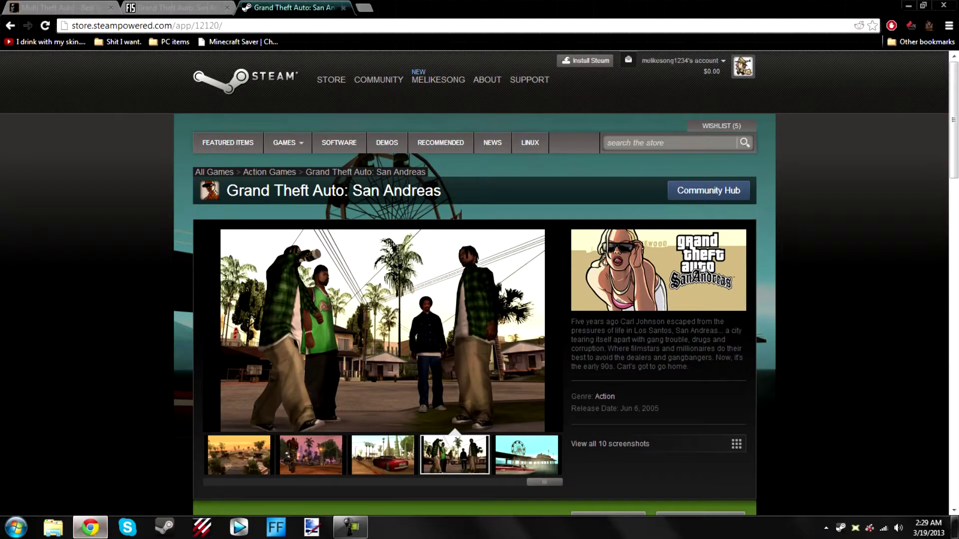
{"action": "scroll", "coordinate": [480, 283], "scroll_direction": "down", "scroll_amount": 3}
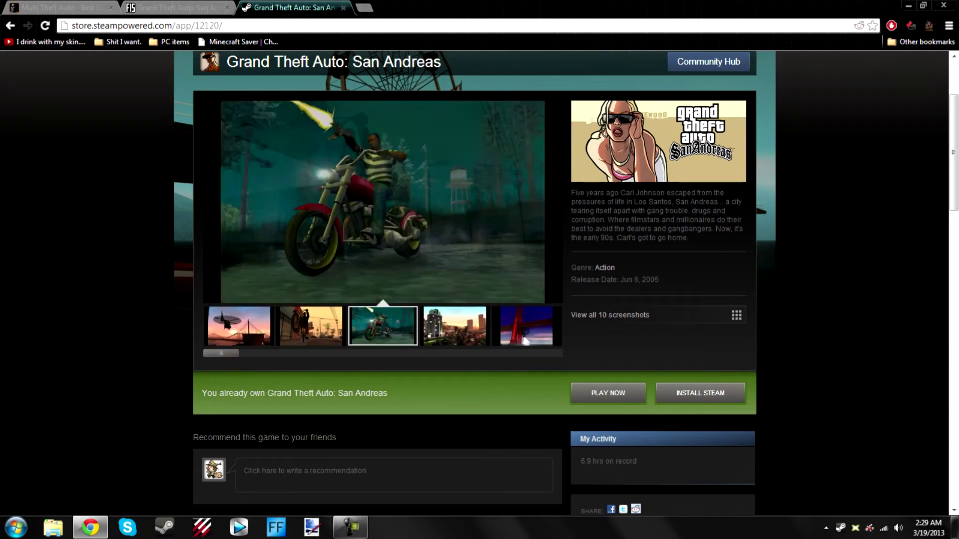
{"action": "scroll", "coordinate": [480, 280], "scroll_direction": "down", "scroll_amount": 2}
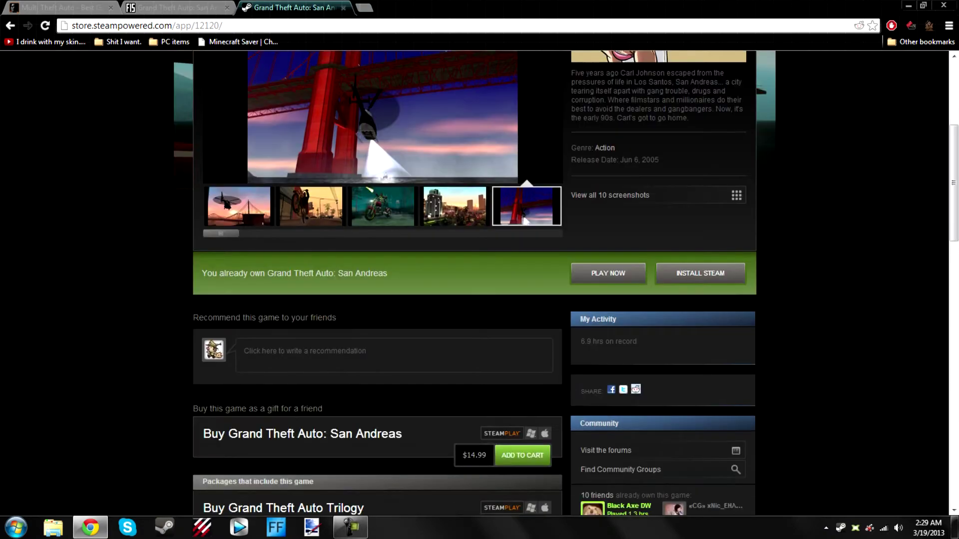
{"action": "scroll", "coordinate": [479, 280], "scroll_direction": "up", "scroll_amount": 5}
{"action": "scroll", "coordinate": [479, 279], "scroll_direction": "down", "scroll_amount": 6}
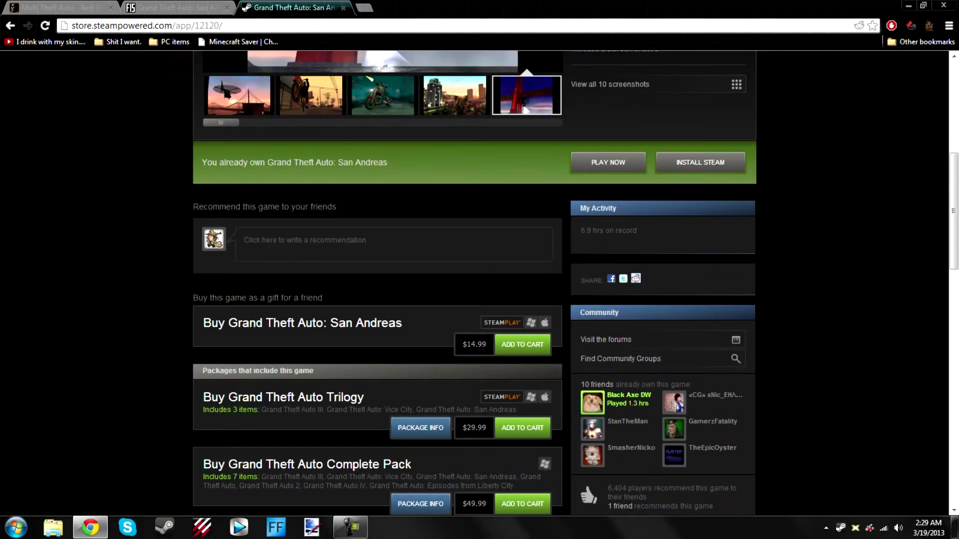
{"action": "left_click_drag", "start_coordinate": [462, 345], "coordinate": [486, 346]}
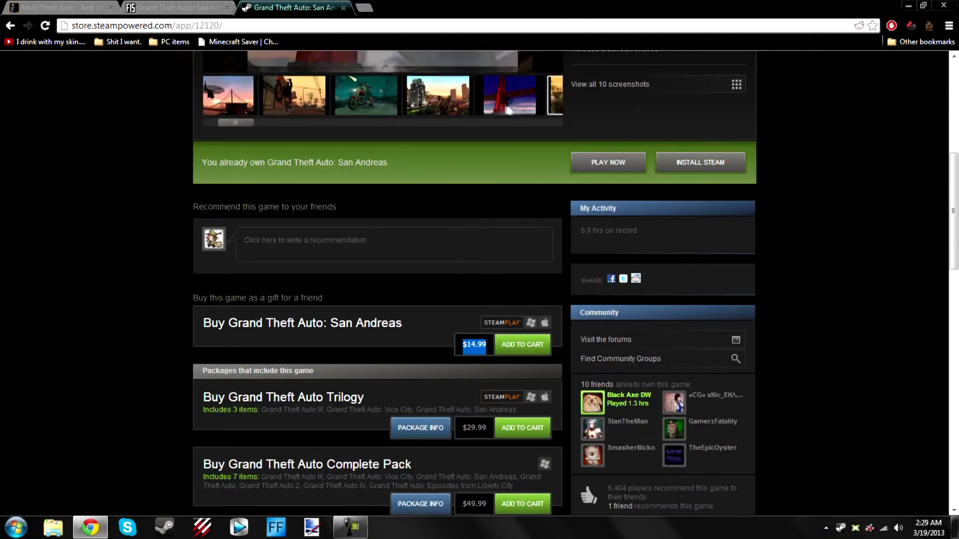
{"action": "scroll", "coordinate": [479, 280], "scroll_direction": "up", "scroll_amount": 4}
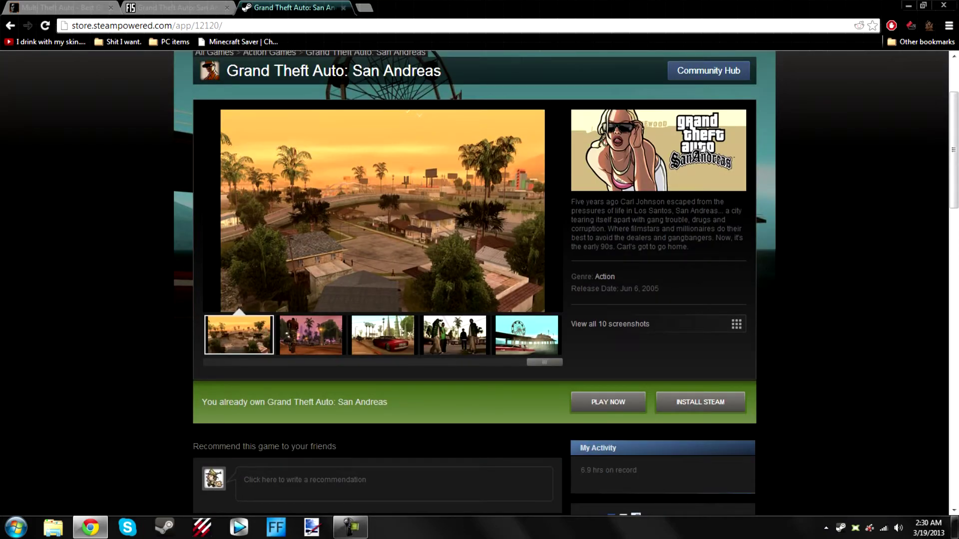
Switch to Steam and install Grand Theft Auto: San Andreas from the library under D:\Steam, without start menu or desktop shortcuts.
{"action": "left_click", "coordinate": [164, 528]}
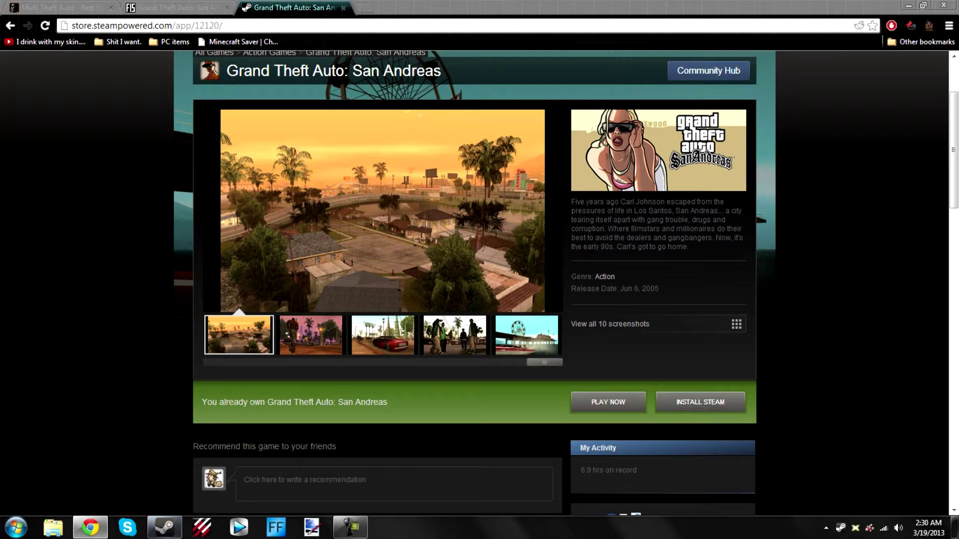
{"action": "key", "text": "alt+Tab"}
{"action": "key", "text": "Tab"}
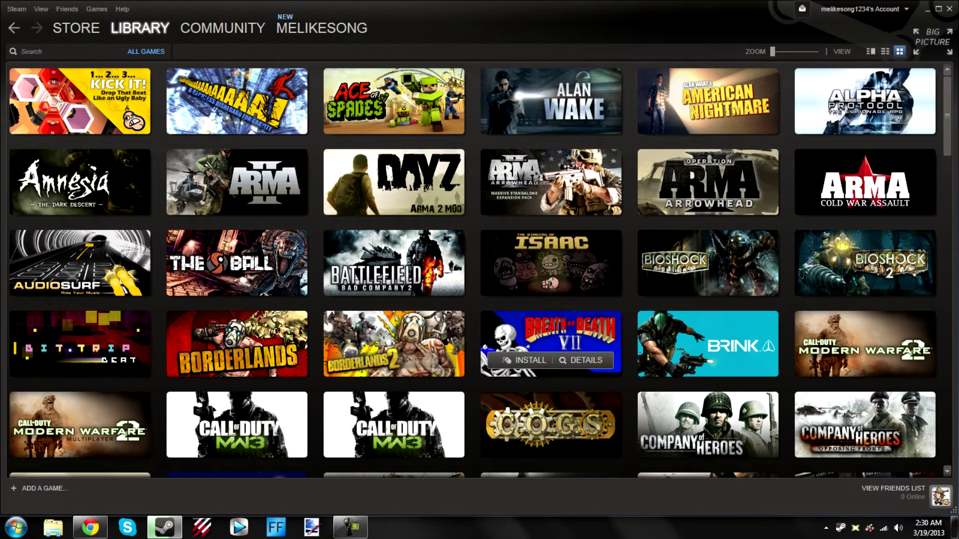
{"action": "scroll", "coordinate": [480, 269], "scroll_direction": "down", "scroll_amount": 6}
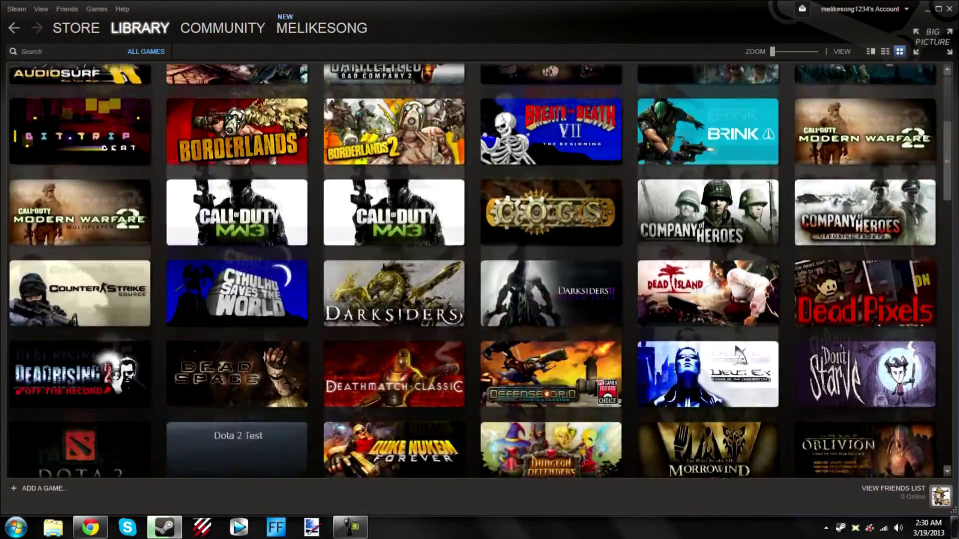
{"action": "scroll", "coordinate": [707, 325], "scroll_direction": "down", "scroll_amount": 5}
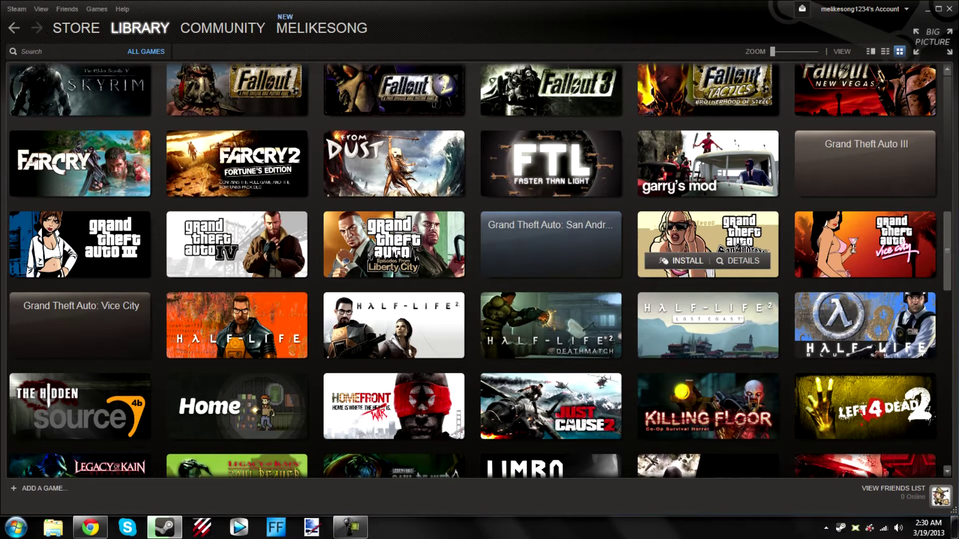
{"action": "left_click", "coordinate": [687, 261]}
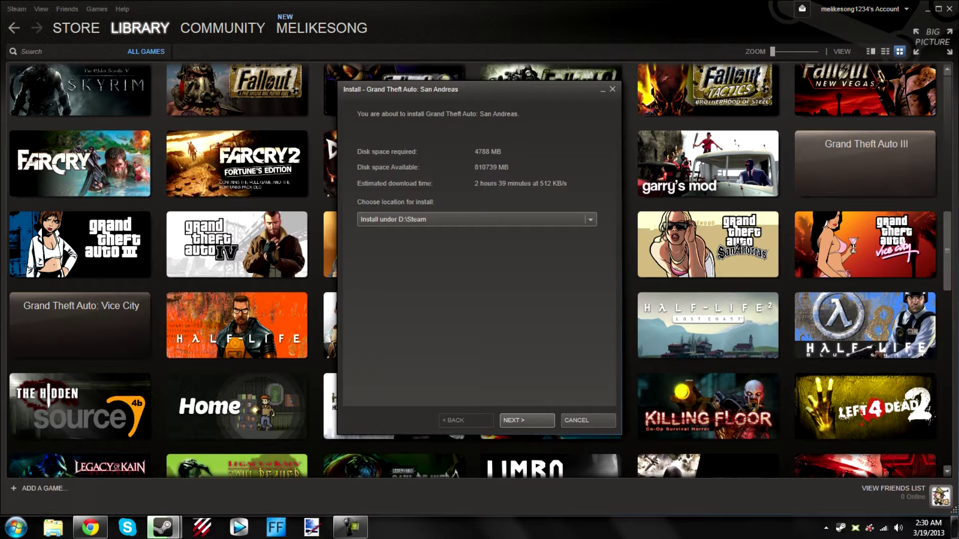
{"action": "left_click", "coordinate": [527, 420]}
{"action": "left_click", "coordinate": [526, 420]}
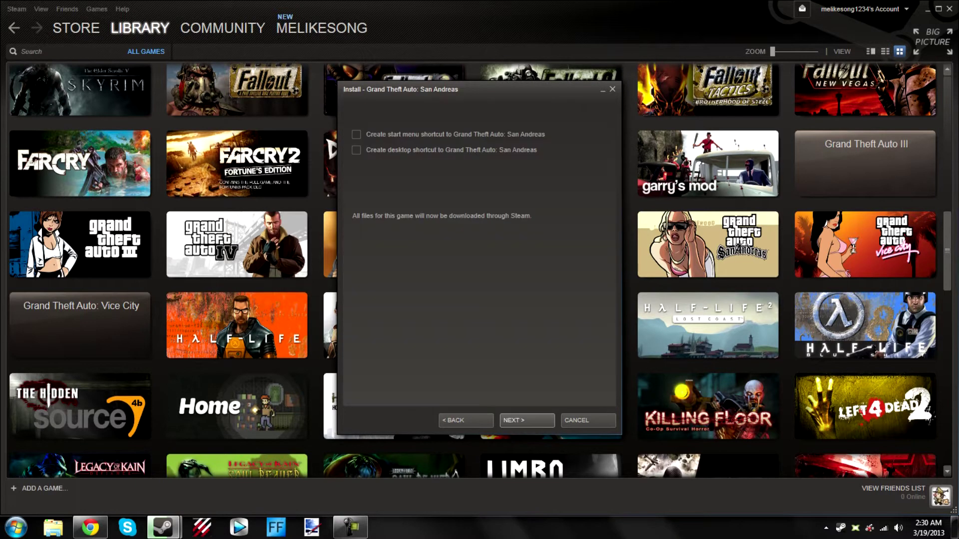
{"action": "left_click", "coordinate": [527, 420]}
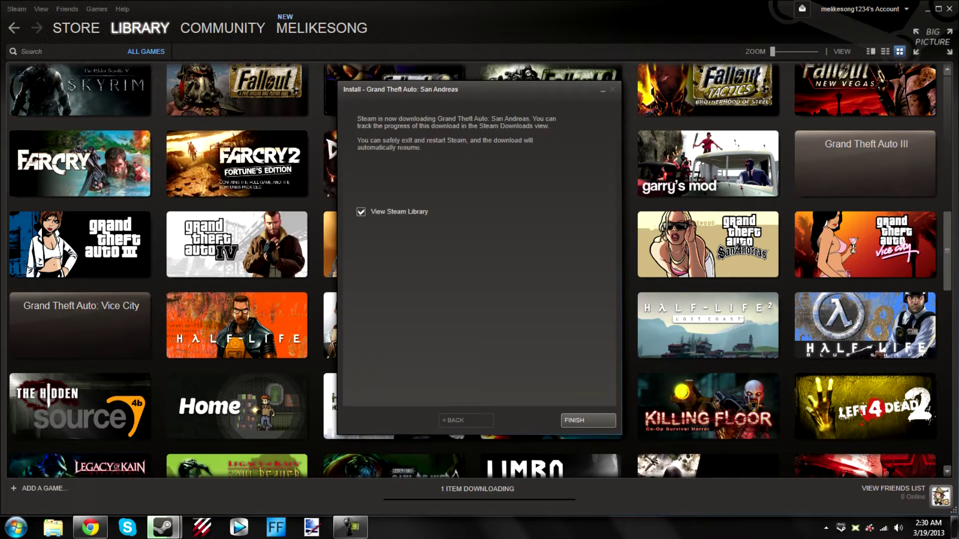
{"action": "key", "text": "Return"}
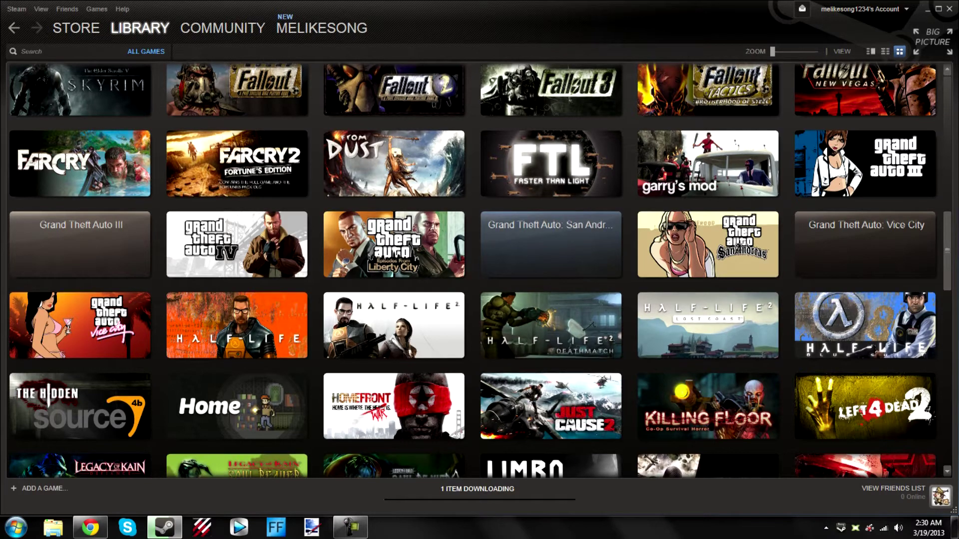
Follow the San Andreas download until it completes, then dismiss the performance notification and clear the finished game from the downloads list.
{"action": "left_click", "coordinate": [477, 489]}
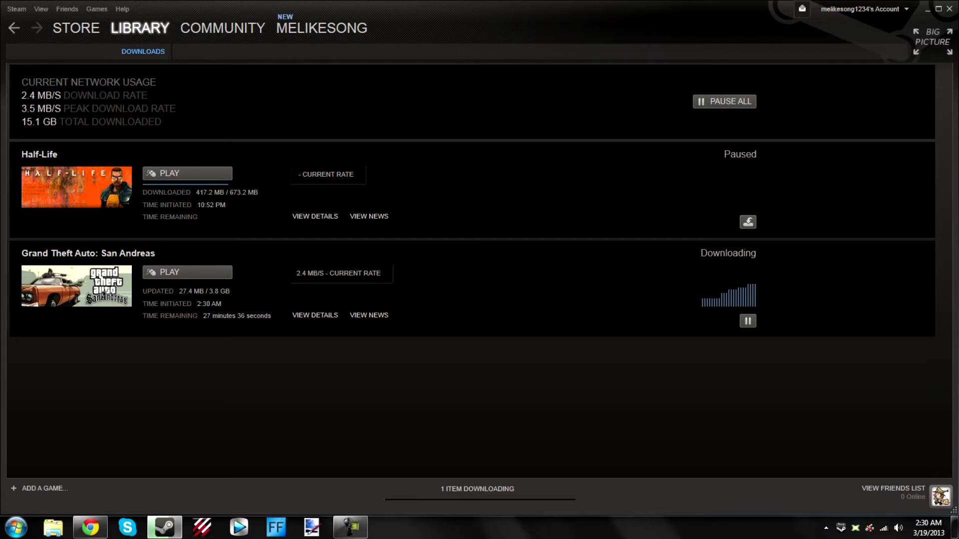
{"action": "mouse_move", "coordinate": [321, 28]}
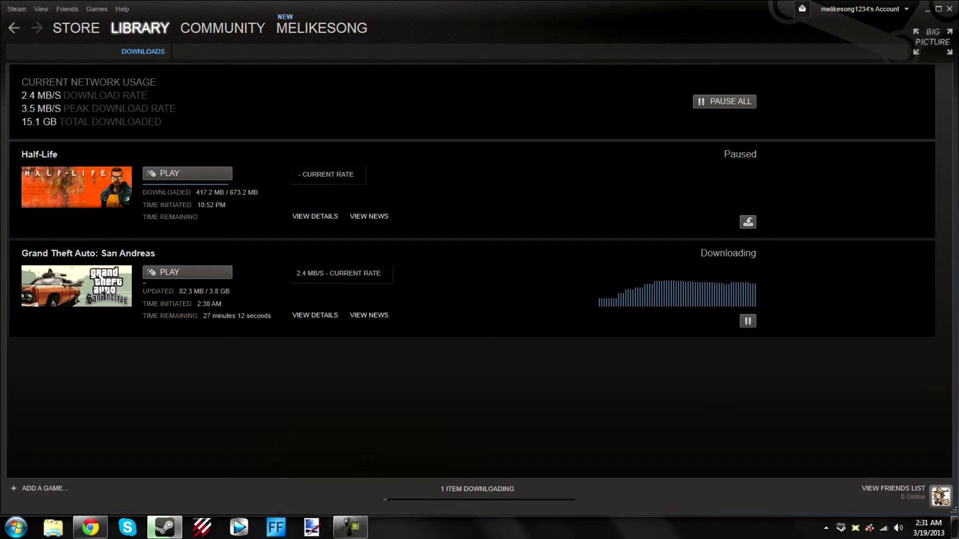
{"action": "left_click", "coordinate": [350, 527]}
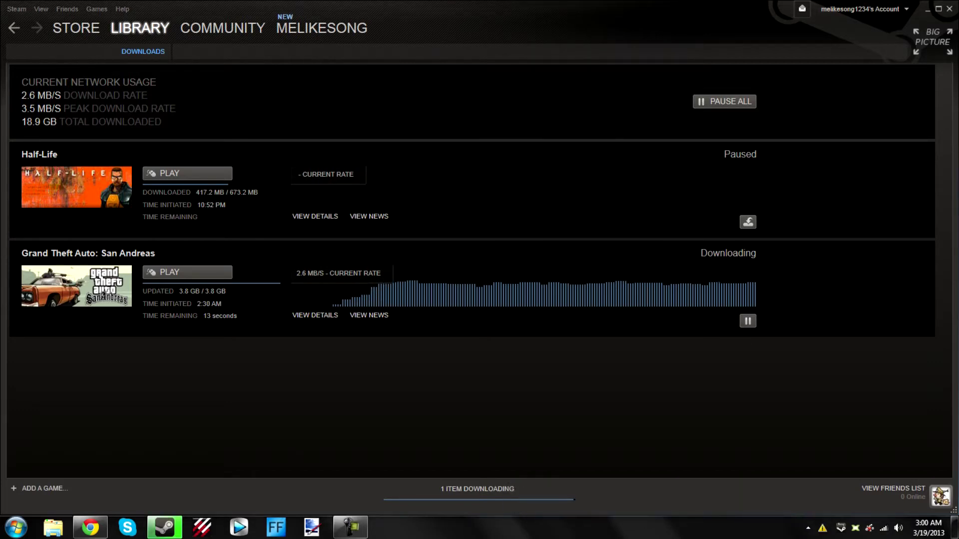
{"action": "key", "text": "Escape"}
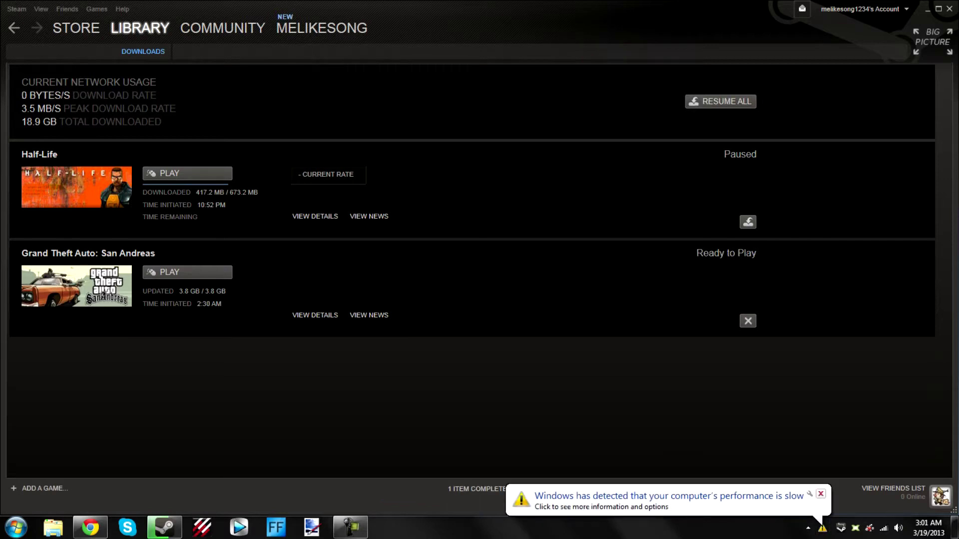
{"action": "left_click", "coordinate": [820, 494]}
{"action": "left_click", "coordinate": [747, 321]}
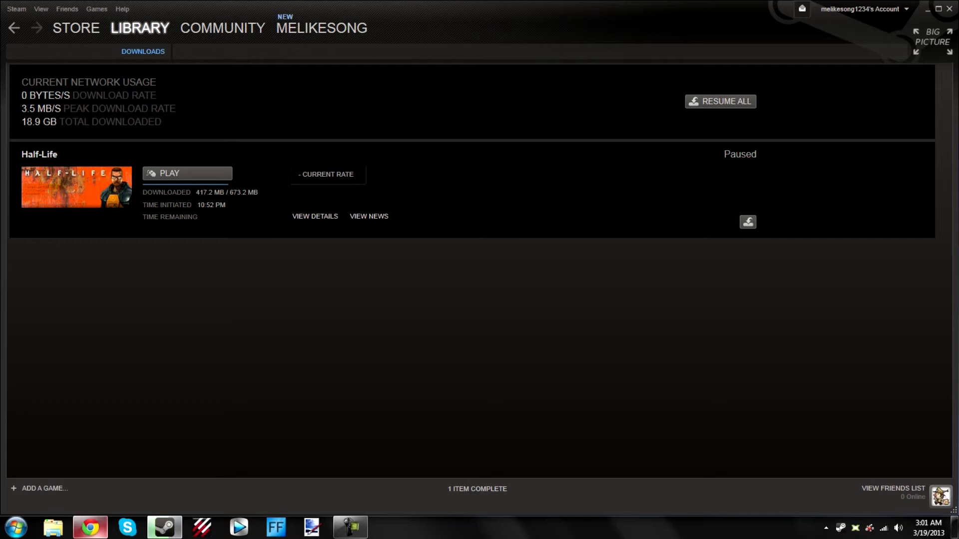
Switch to the Free Information Society page in Chrome and download the San Andreas "Crack for Version 1.0 ENG" archive.
{"action": "left_click", "coordinate": [90, 460]}
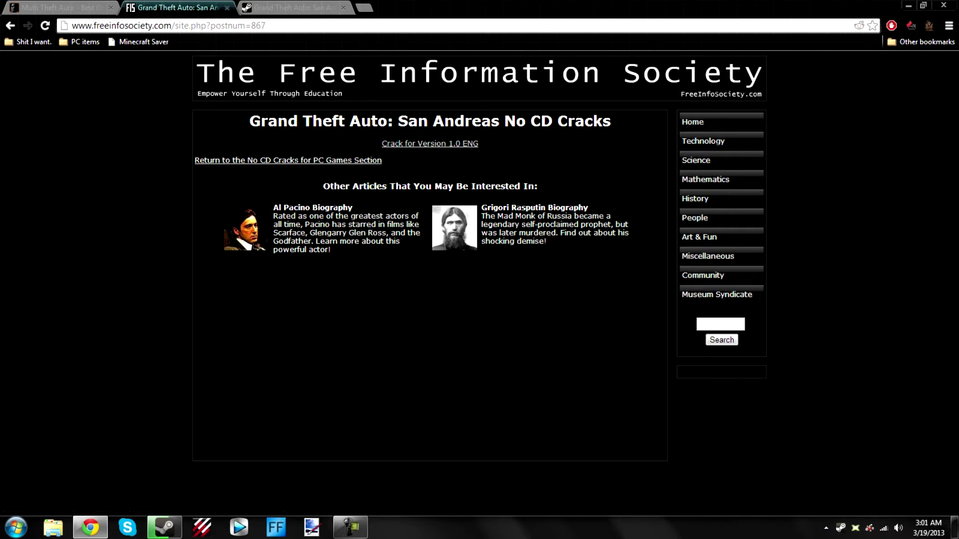
{"action": "left_click", "coordinate": [430, 144]}
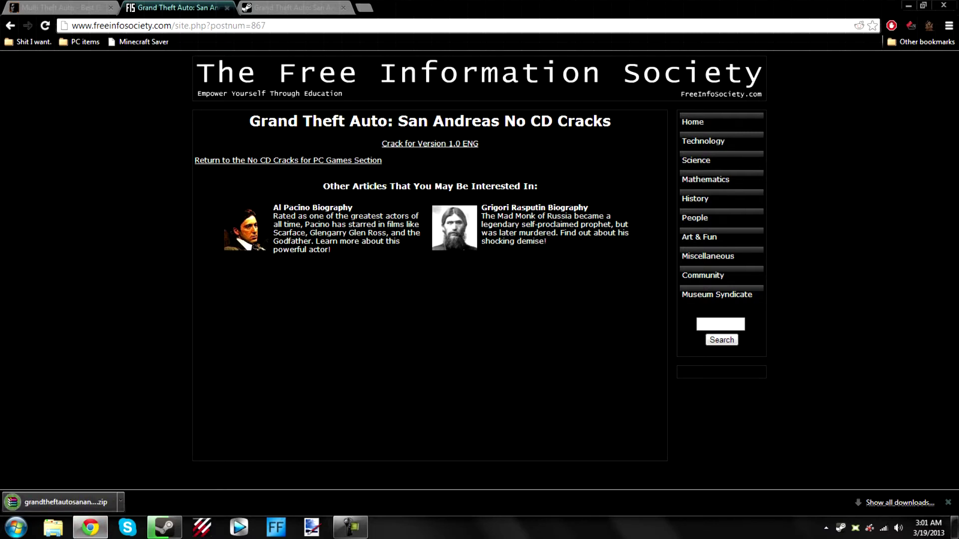
Browse the computer's drives to Program Files (x86) on Local Disc (C:) and look through its program folders.
{"action": "left_click", "coordinate": [16, 527]}
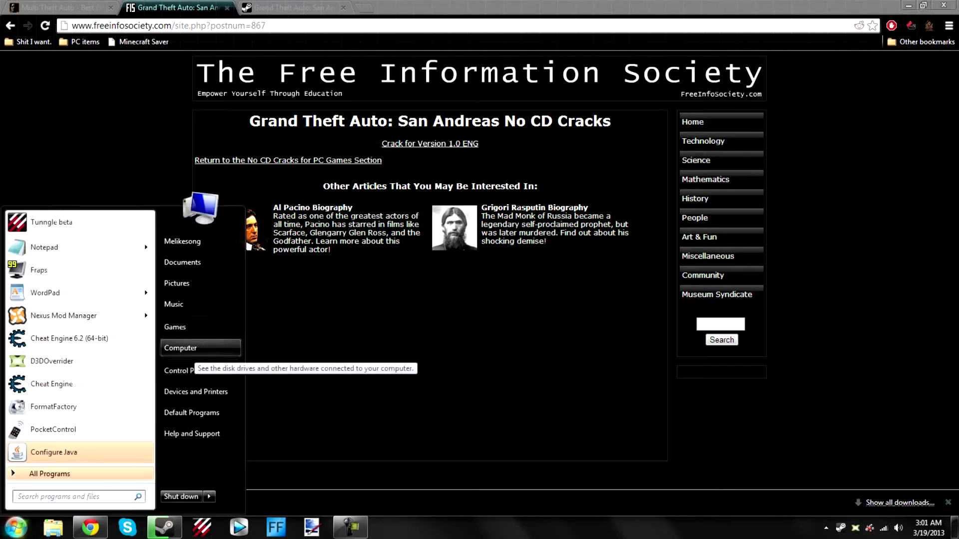
{"action": "left_click", "coordinate": [200, 348]}
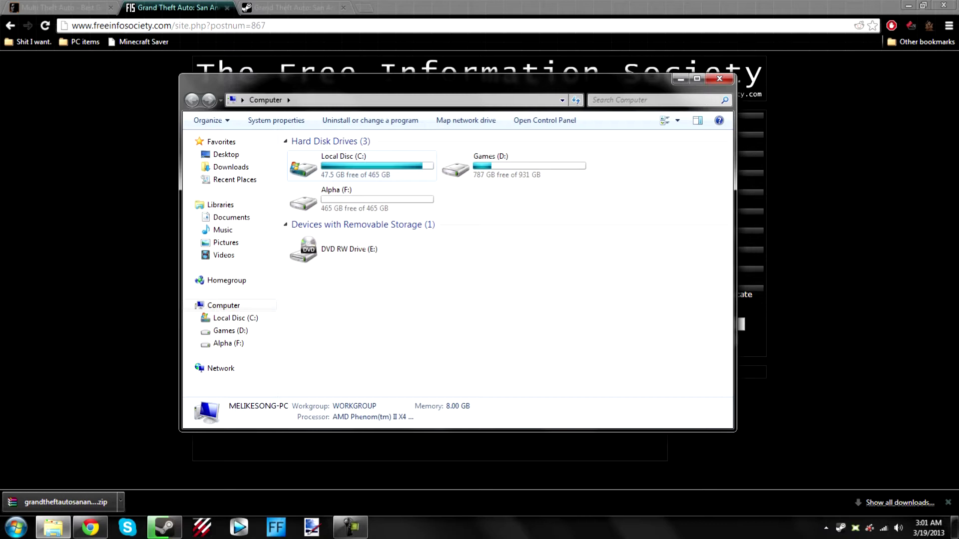
{"action": "double_click", "coordinate": [361, 166]}
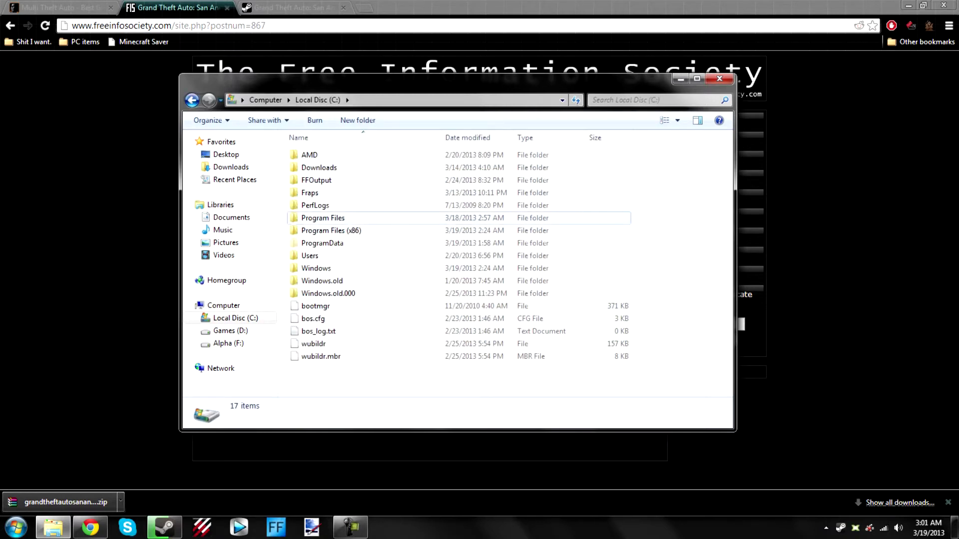
{"action": "left_click", "coordinate": [349, 219]}
{"action": "left_click", "coordinate": [350, 231]}
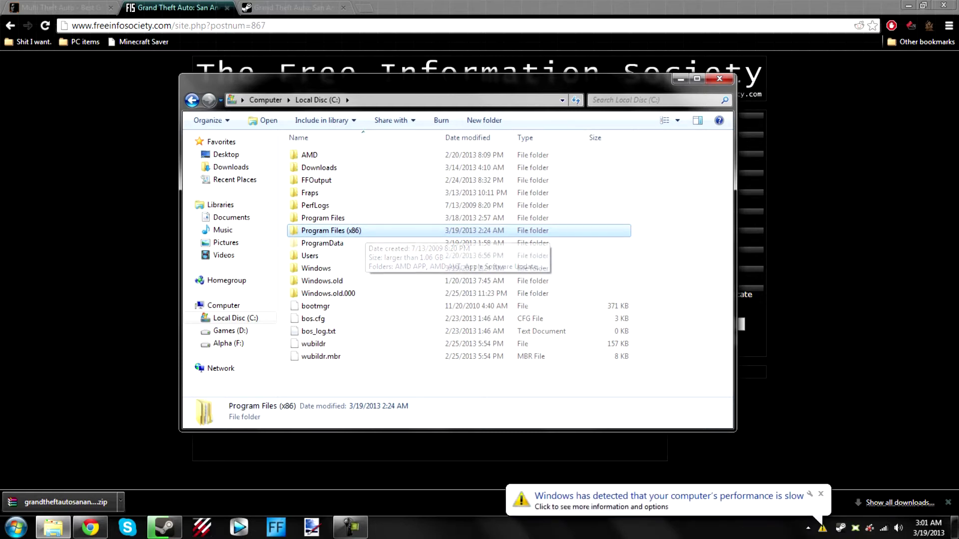
{"action": "left_click", "coordinate": [821, 494]}
{"action": "left_click", "coordinate": [331, 230]}
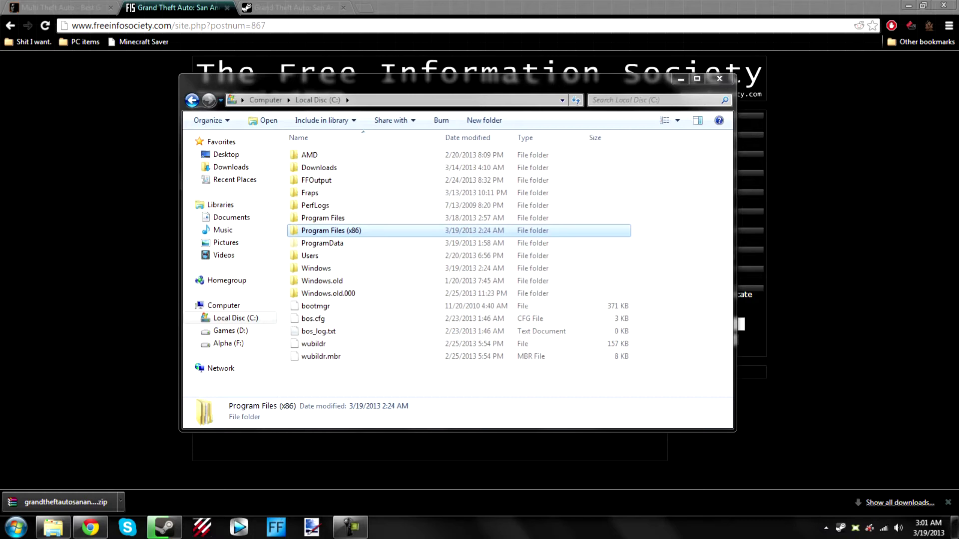
{"action": "double_click", "coordinate": [331, 230]}
{"action": "scroll", "coordinate": [450, 269], "scroll_direction": "down", "scroll_amount": 10}
{"action": "scroll", "coordinate": [455, 269], "scroll_direction": "down", "scroll_amount": 3}
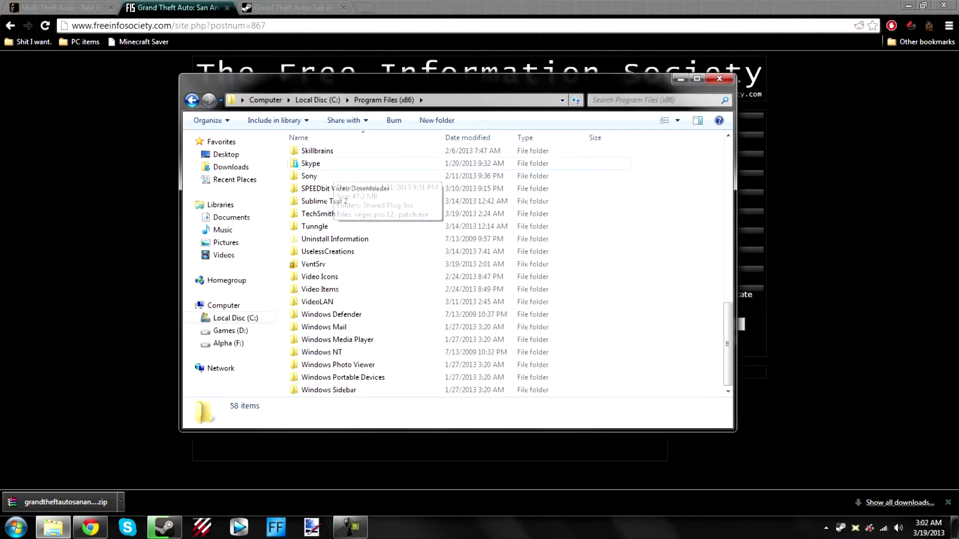
Open the Grand Theft Auto San Andreas folder on the Games (D:) drive, inside Steam\SteamApps\common.
{"action": "left_click", "coordinate": [265, 100]}
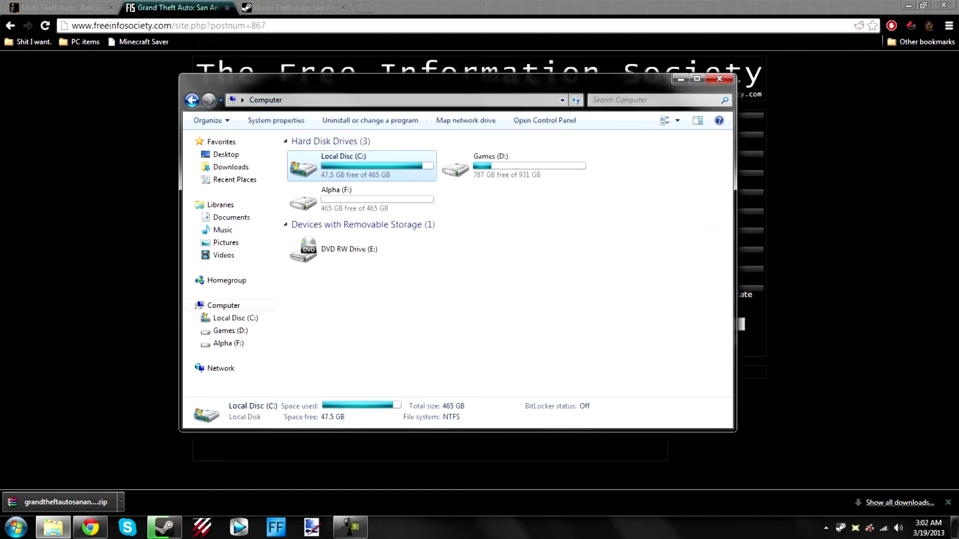
{"action": "left_click", "coordinate": [492, 202]}
{"action": "double_click", "coordinate": [494, 166]}
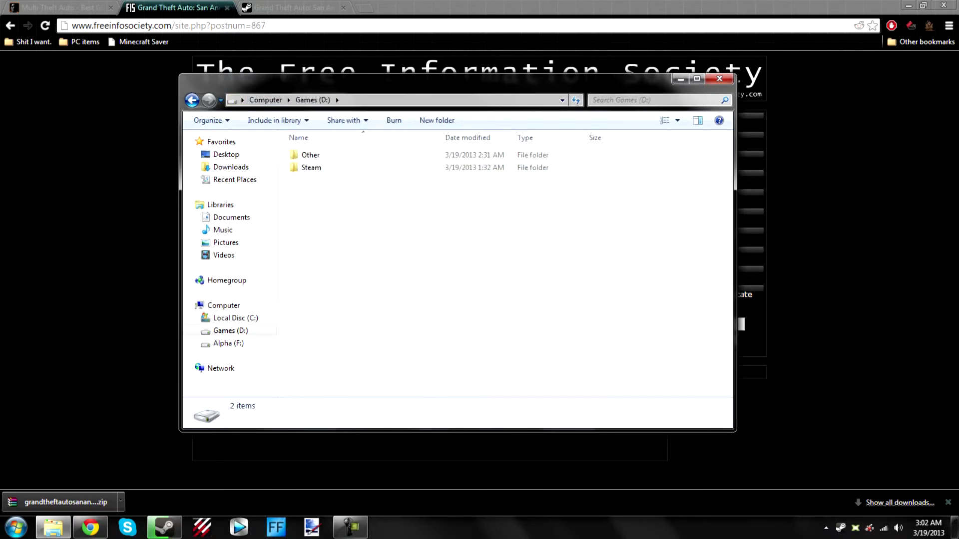
{"action": "double_click", "coordinate": [494, 167]}
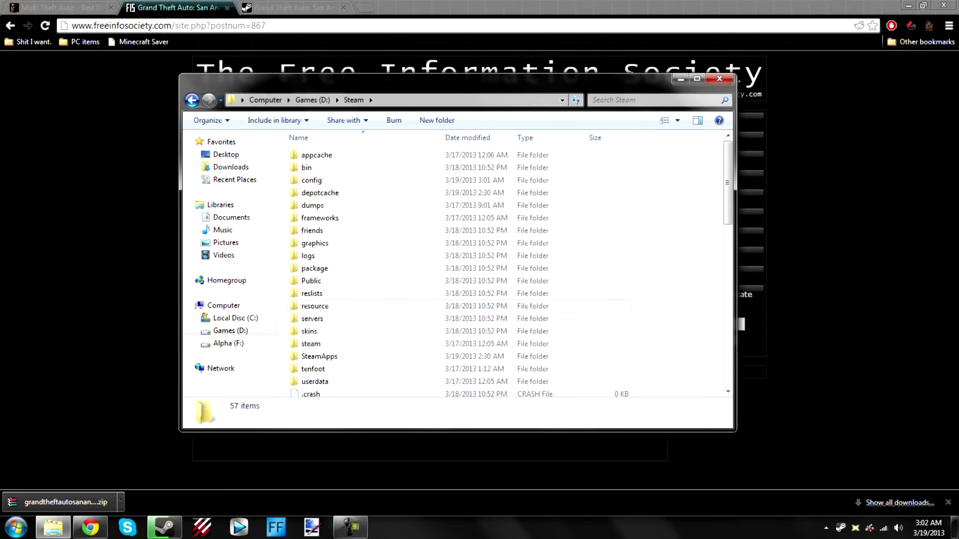
{"action": "double_click", "coordinate": [349, 356]}
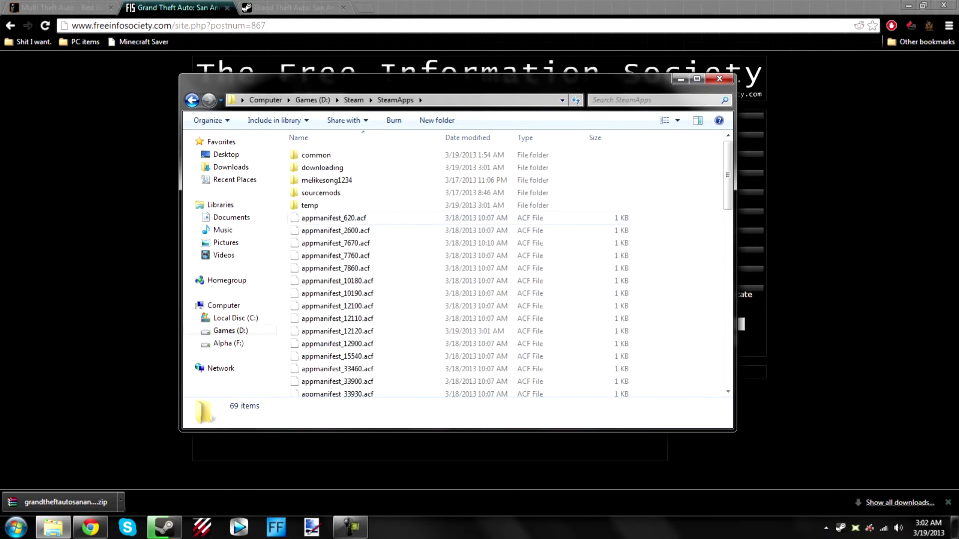
{"action": "double_click", "coordinate": [319, 155]}
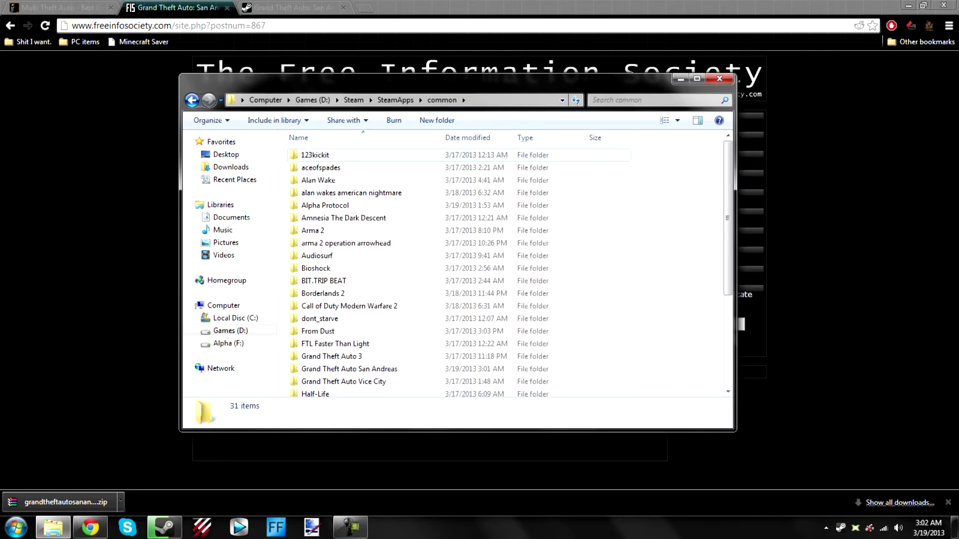
{"action": "scroll", "coordinate": [349, 269], "scroll_direction": "down", "scroll_amount": 1}
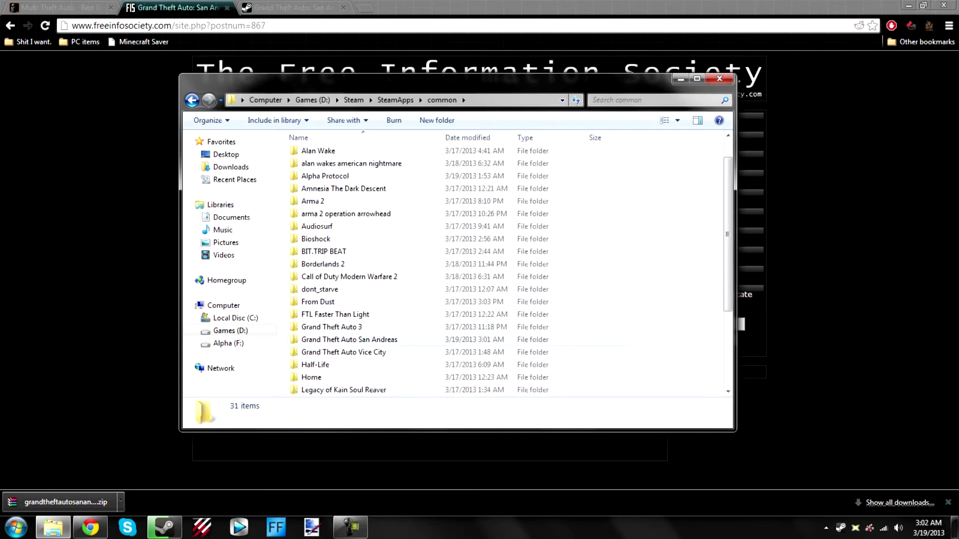
{"action": "double_click", "coordinate": [350, 339]}
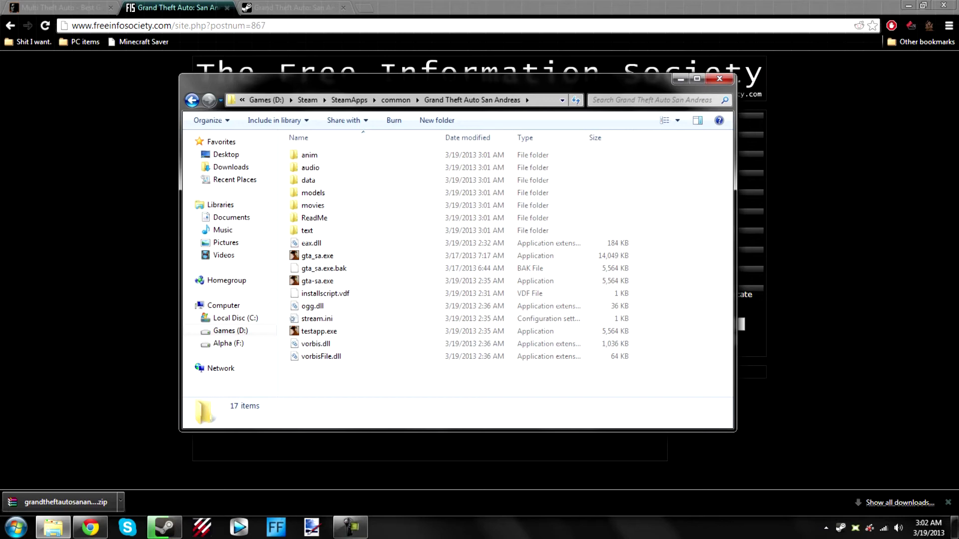
Open the downloaded grandtheftautosanandreas-nocd-1_0-eng.zip and move all its files into the Grand Theft Auto San Andreas folder, replacing the existing gta_sa.exe.
{"action": "left_click", "coordinate": [61, 502]}
{"action": "left_click", "coordinate": [53, 528]}
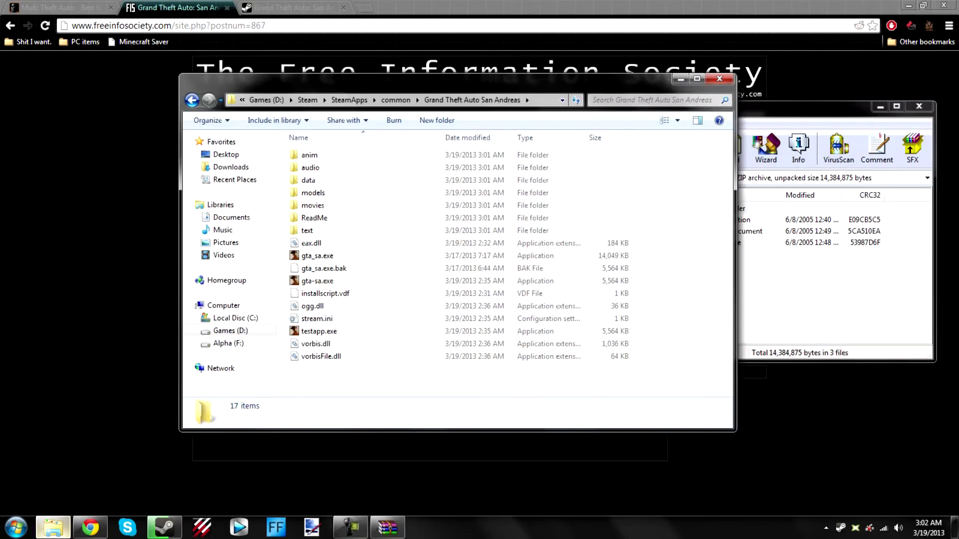
{"action": "left_click", "coordinate": [771, 109]}
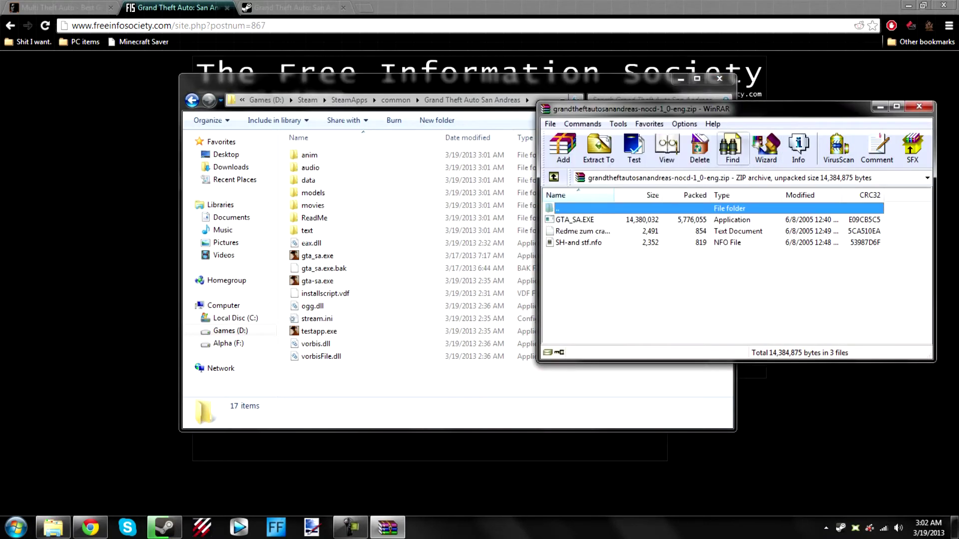
{"action": "key", "text": "ctrl+a"}
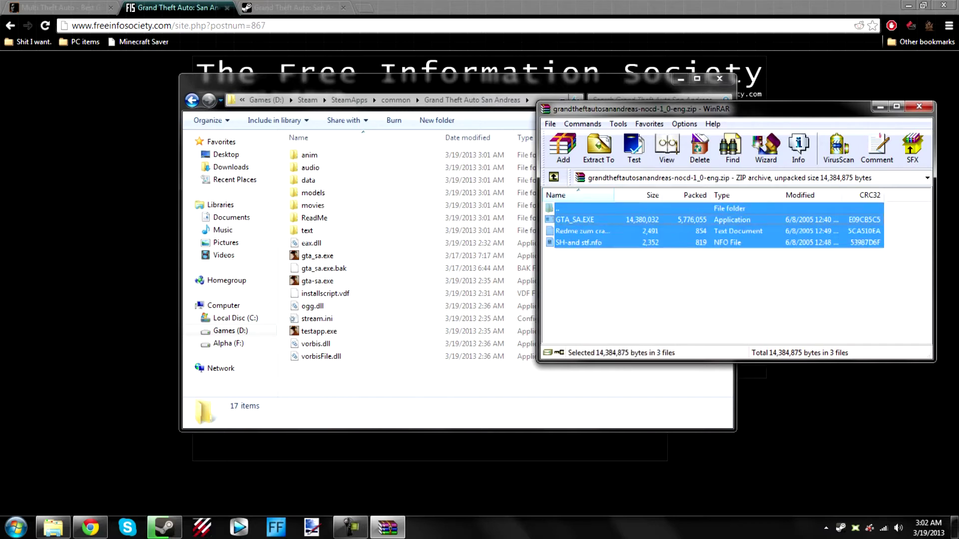
{"action": "left_click", "coordinate": [575, 220]}
{"action": "left_click_drag", "start_coordinate": [617, 287], "coordinate": [405, 299]}
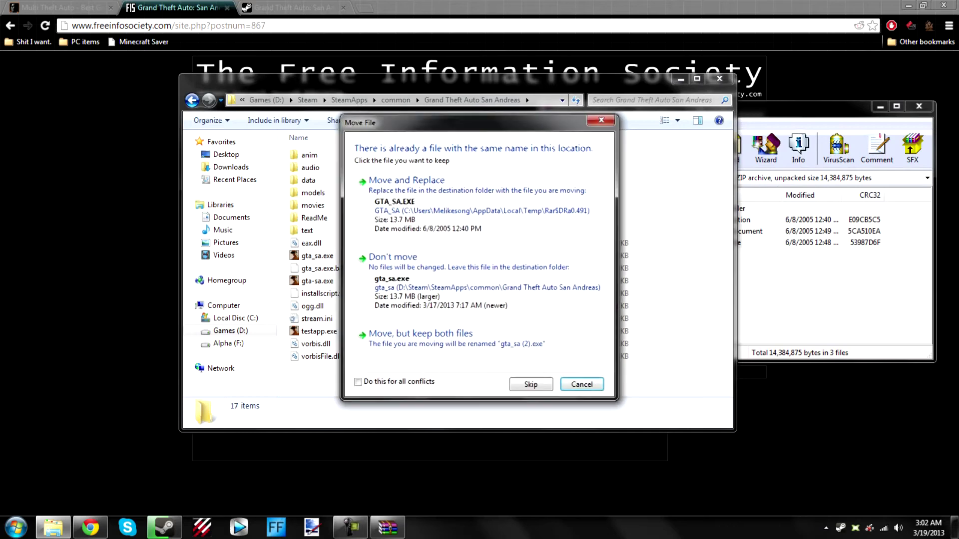
{"action": "left_click", "coordinate": [464, 209]}
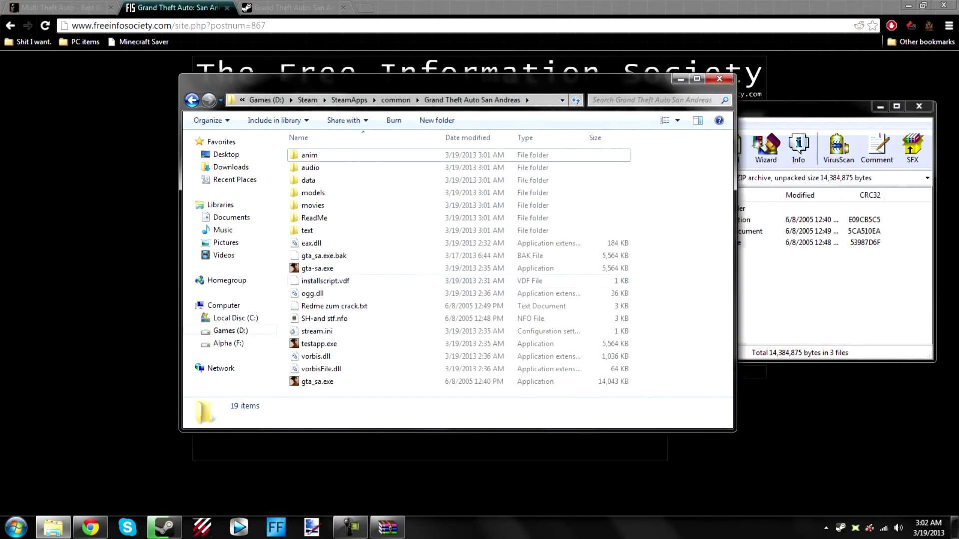
Bring the WinRAR archive window to the front and close it.
{"action": "left_click", "coordinate": [779, 149]}
{"action": "double_click", "coordinate": [824, 106]}
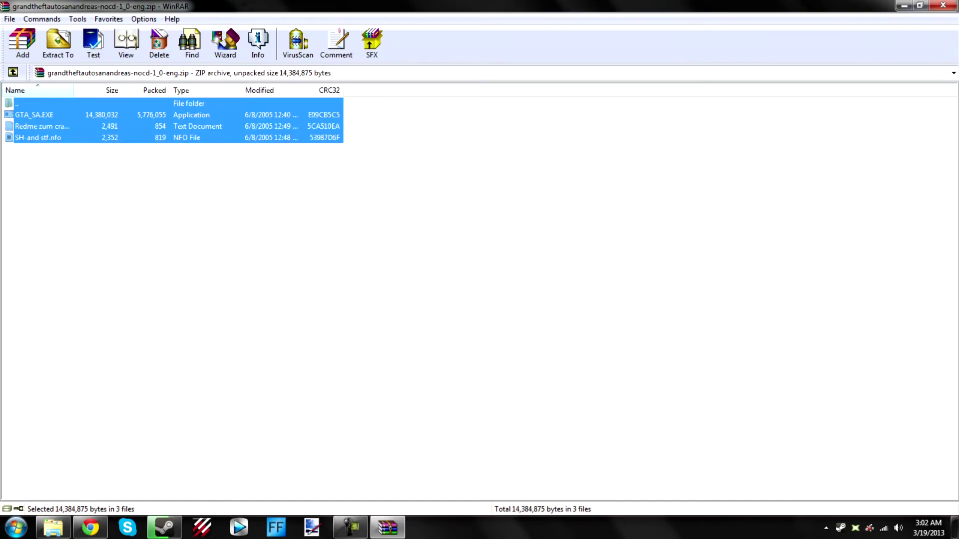
{"action": "left_click", "coordinate": [920, 5]}
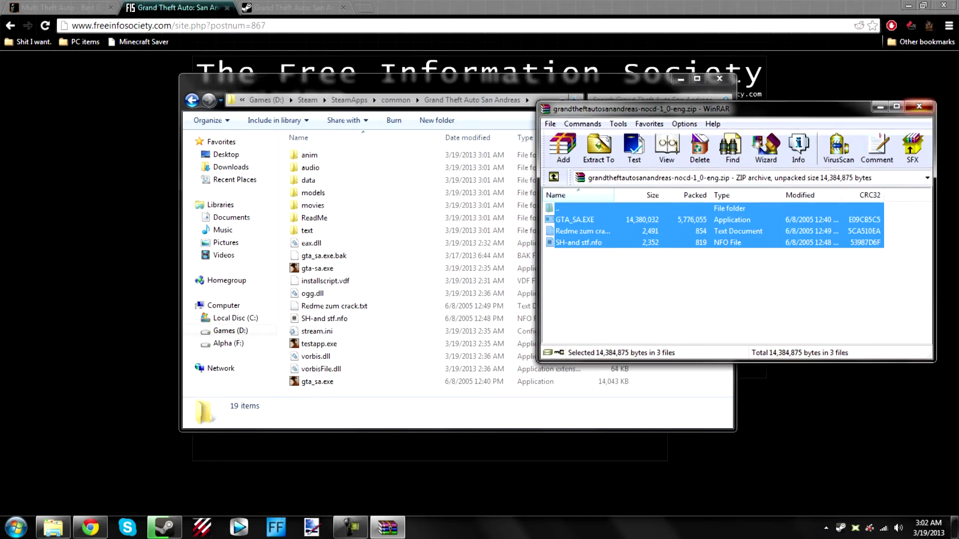
{"action": "left_click", "coordinate": [919, 106]}
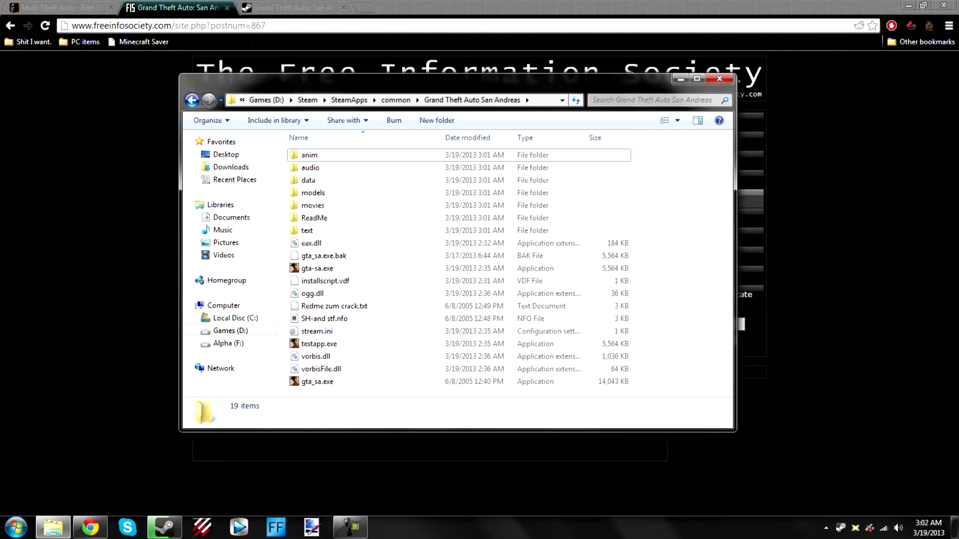
Copy the full path of the Grand Theft Auto San Andreas folder, and close the folder window.
{"action": "left_click", "coordinate": [544, 100]}
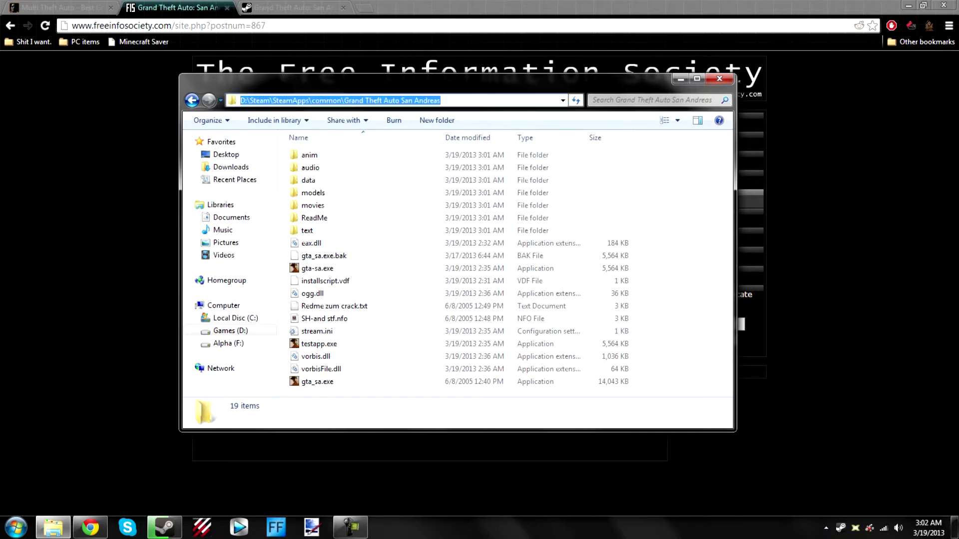
{"action": "right_click", "coordinate": [349, 101]}
{"action": "left_click", "coordinate": [374, 138]}
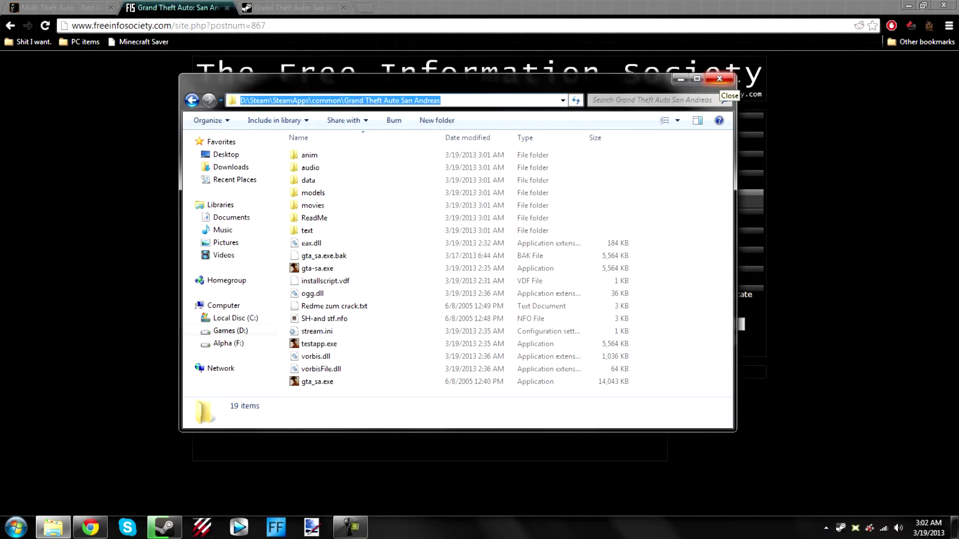
{"action": "left_click", "coordinate": [719, 79]}
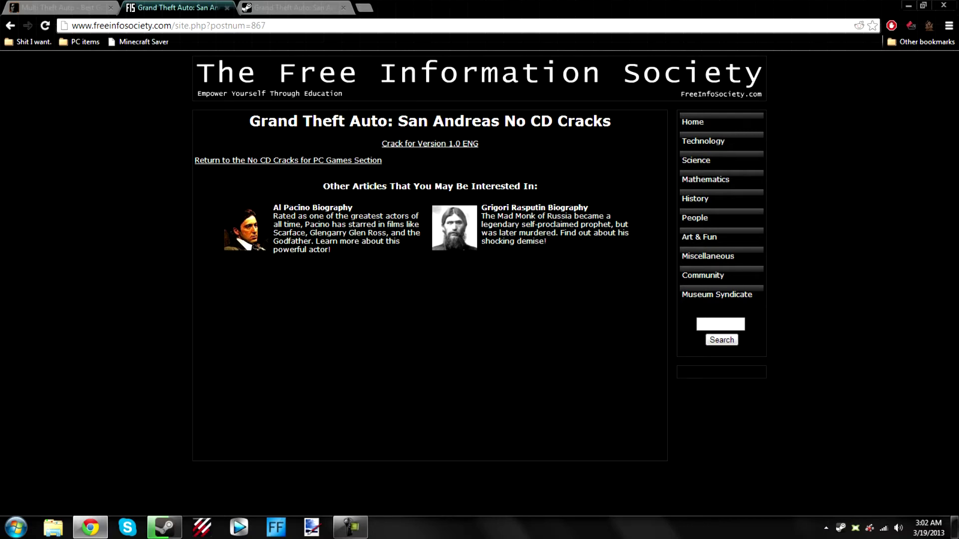
{"action": "left_click", "coordinate": [55, 7]}
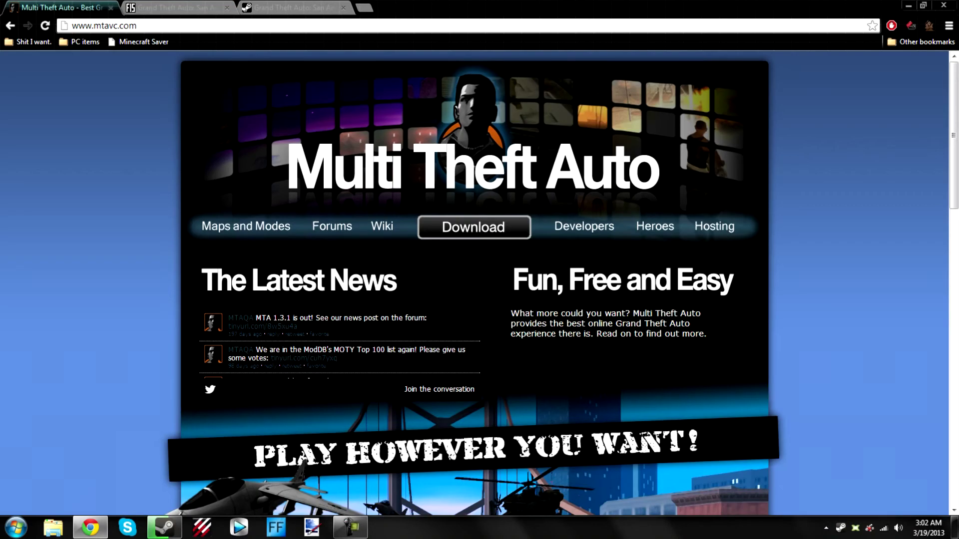
{"action": "triple_click", "coordinate": [110, 25]}
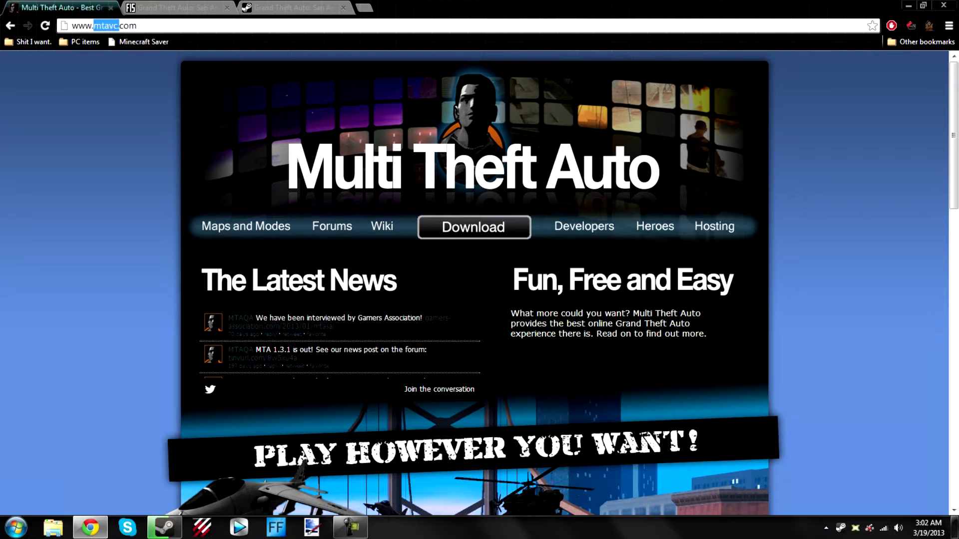
{"action": "left_click", "coordinate": [109, 25]}
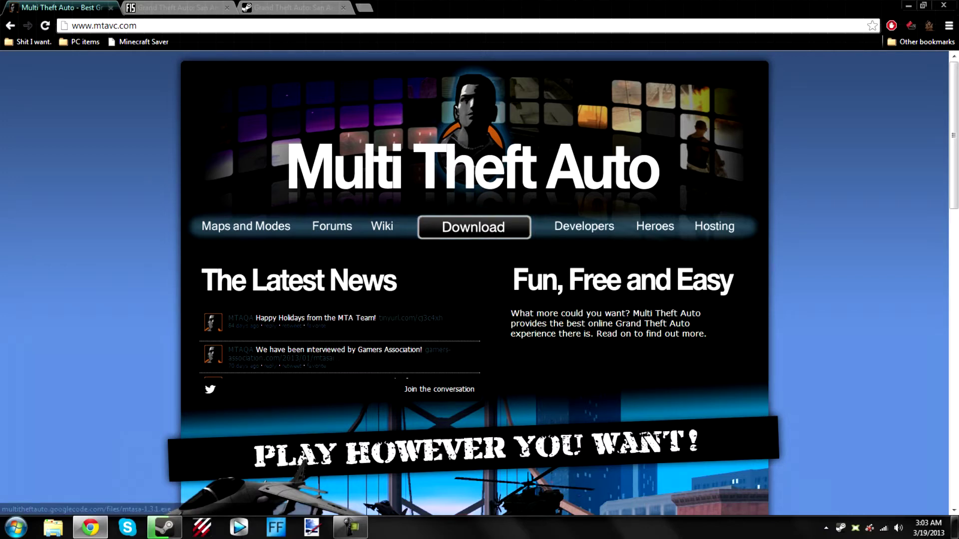
{"action": "scroll", "coordinate": [473, 226], "scroll_direction": "down", "scroll_amount": 2}
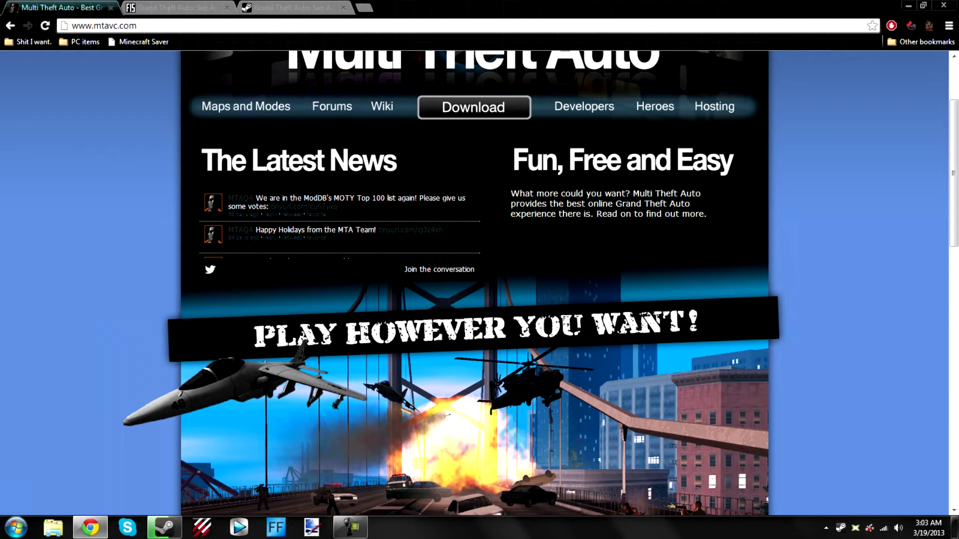
{"action": "scroll", "coordinate": [474, 227], "scroll_direction": "down", "scroll_amount": 5}
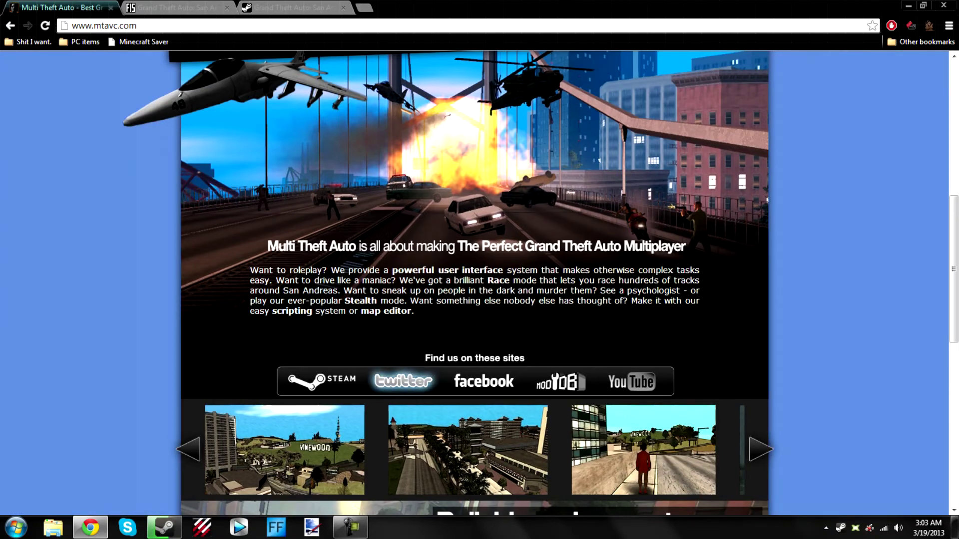
{"action": "scroll", "coordinate": [473, 226], "scroll_direction": "down", "scroll_amount": 1}
{"action": "scroll", "coordinate": [473, 227], "scroll_direction": "down", "scroll_amount": 1}
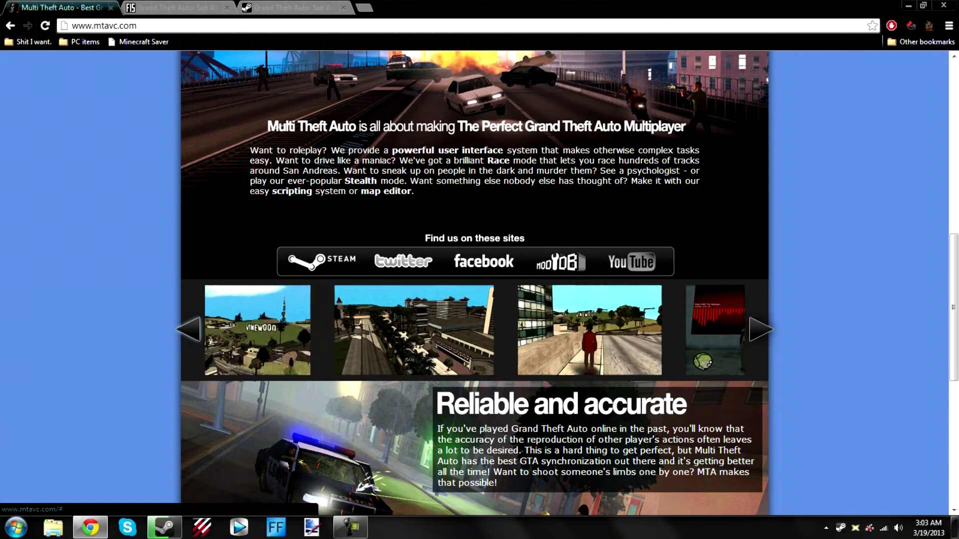
{"action": "scroll", "coordinate": [474, 227], "scroll_direction": "down", "scroll_amount": 3}
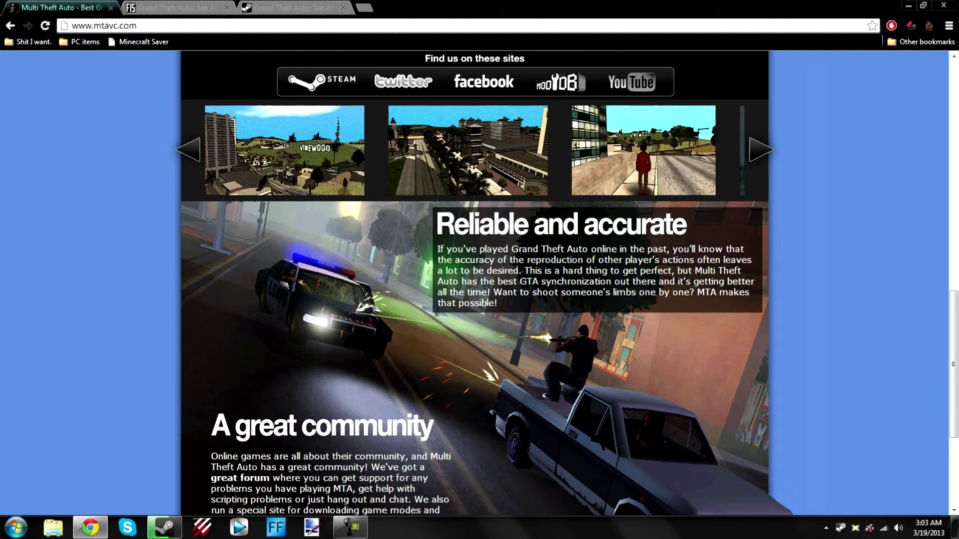
{"action": "scroll", "coordinate": [473, 226], "scroll_direction": "down", "scroll_amount": 1}
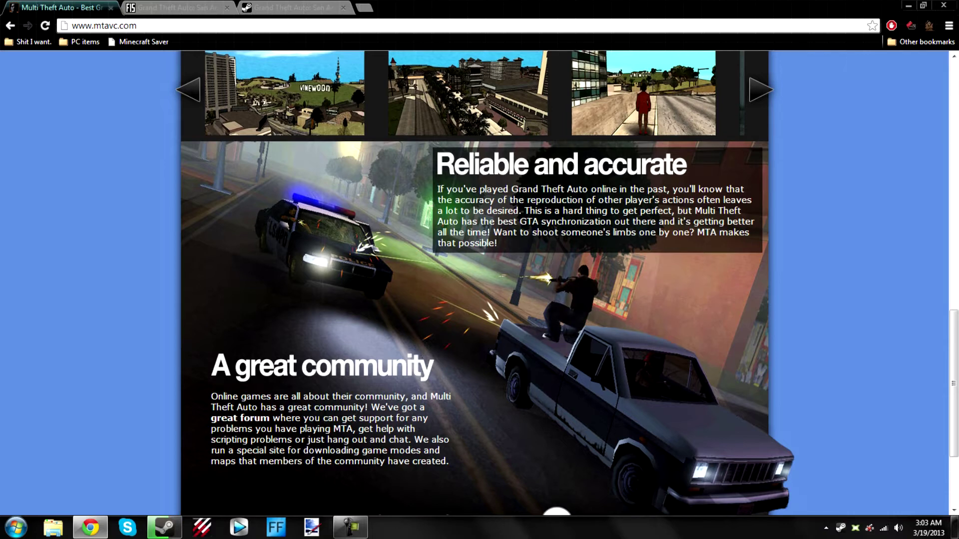
{"action": "scroll", "coordinate": [475, 279], "scroll_direction": "down", "scroll_amount": 3}
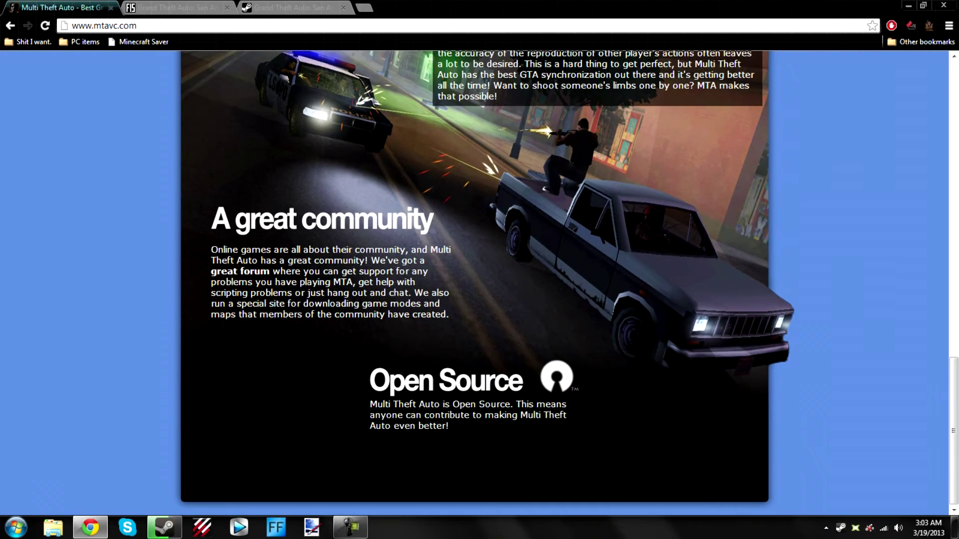
{"action": "scroll", "coordinate": [474, 279], "scroll_direction": "up", "scroll_amount": 6}
{"action": "scroll", "coordinate": [474, 279], "scroll_direction": "down", "scroll_amount": 5}
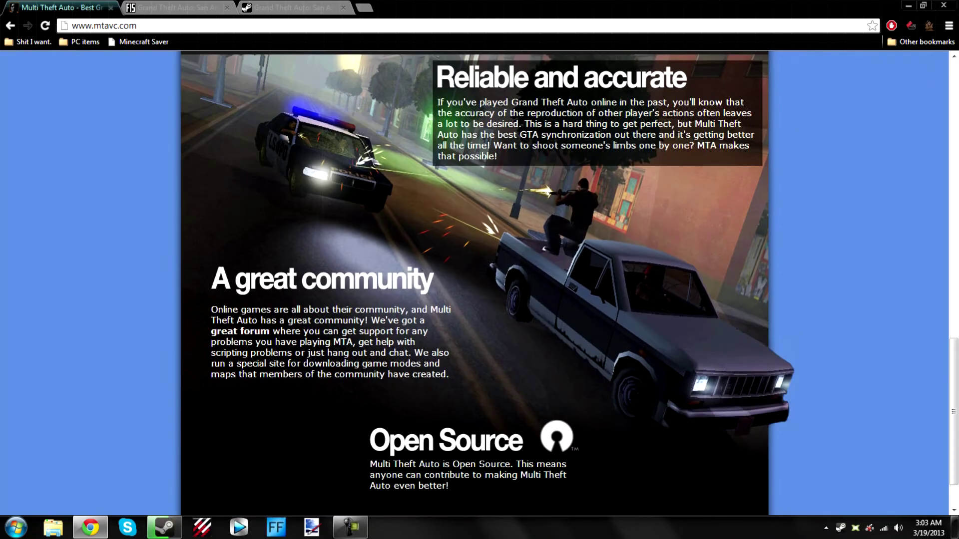
{"action": "scroll", "coordinate": [475, 280], "scroll_direction": "up", "scroll_amount": 17}
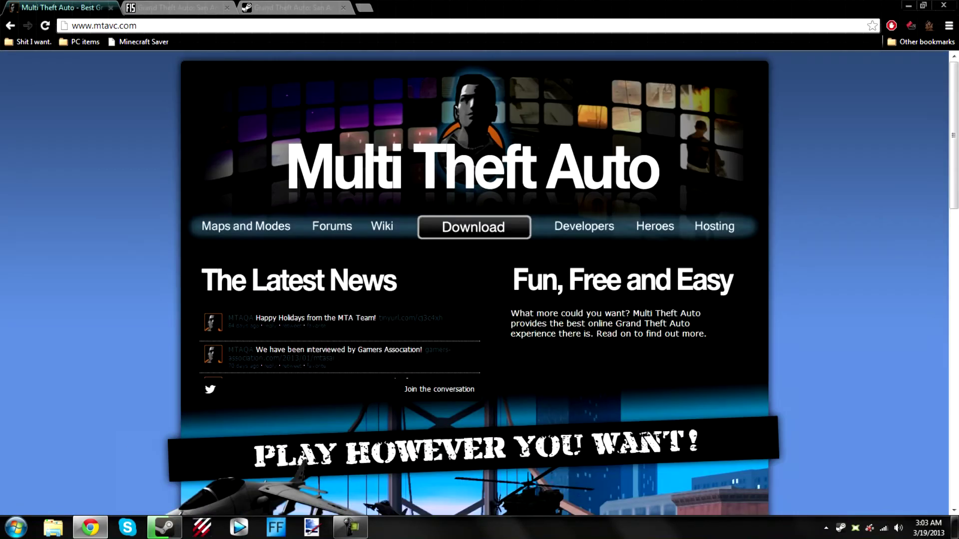
Download and run the Multi Theft Auto installer mtasa-1.3.1.exe, accepting its license agreement.
{"action": "left_click", "coordinate": [474, 227]}
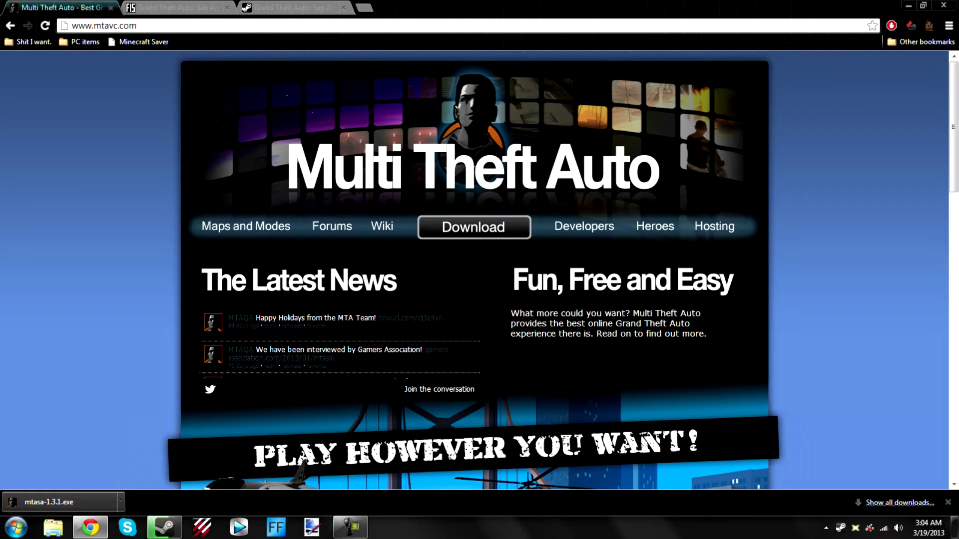
{"action": "left_click", "coordinate": [60, 502]}
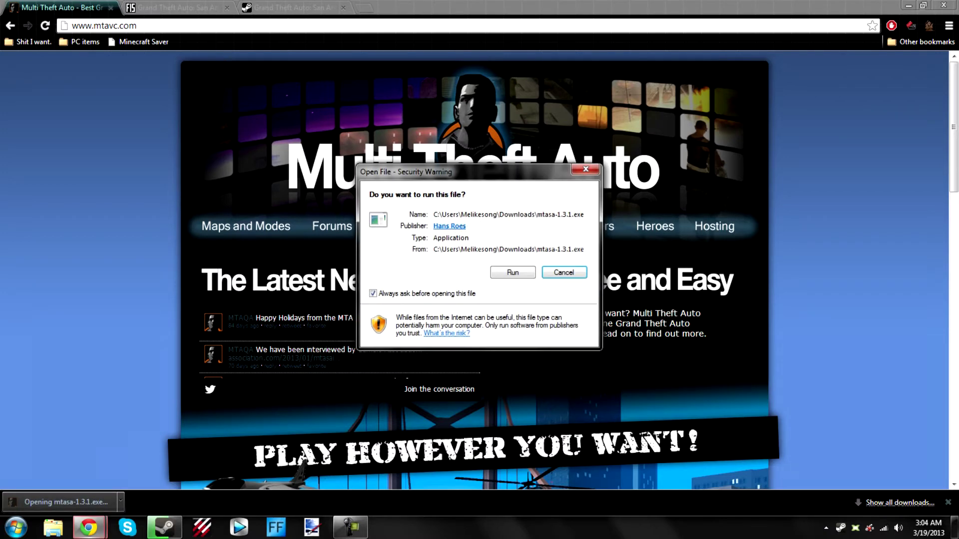
{"action": "left_click", "coordinate": [512, 273]}
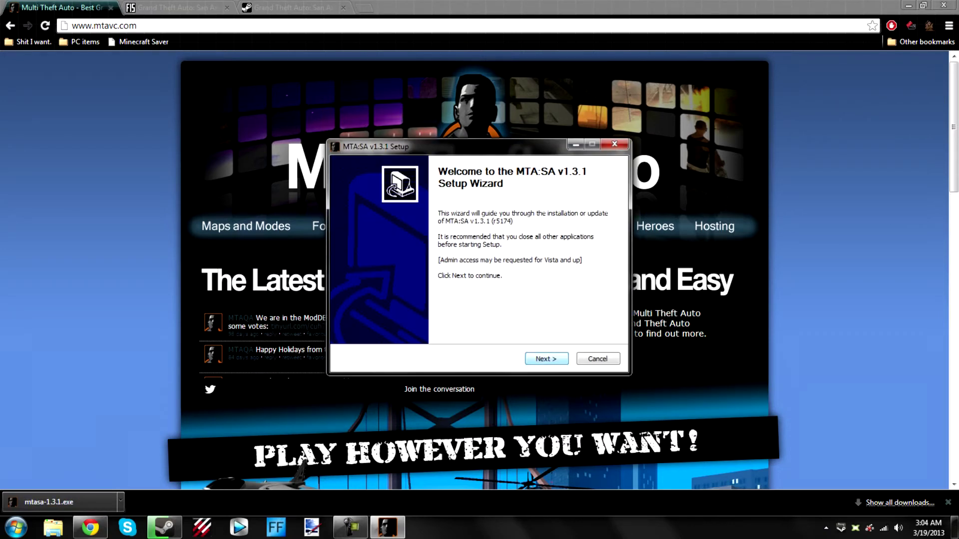
{"action": "key", "text": "Return"}
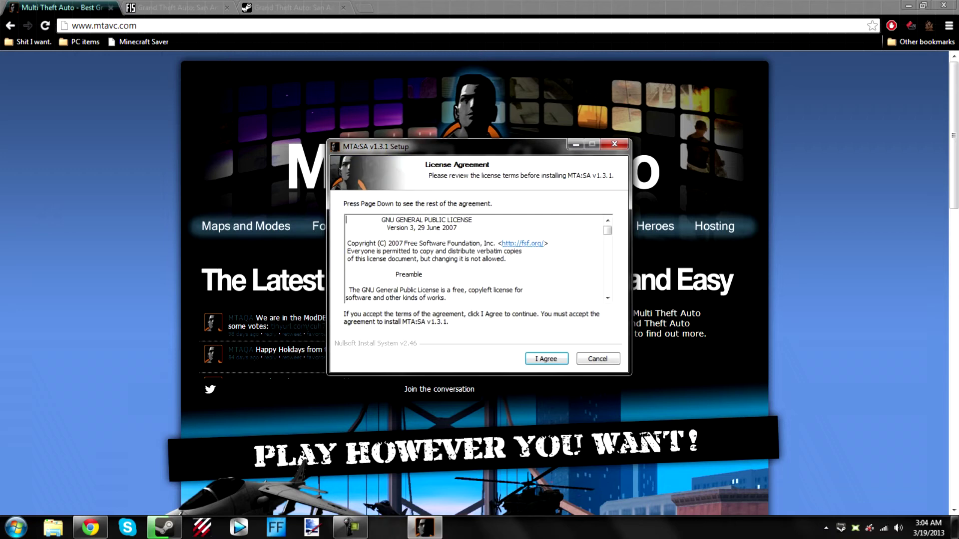
{"action": "key", "text": "Return"}
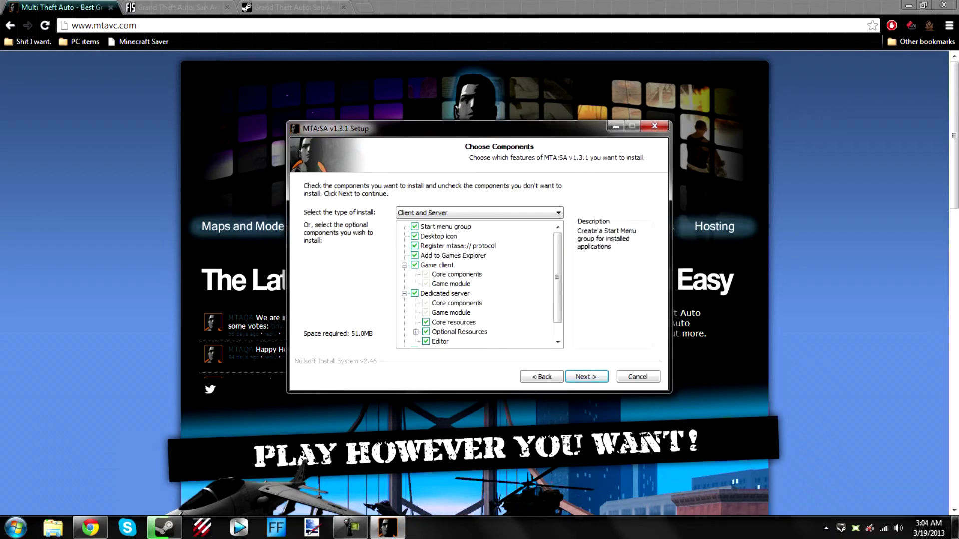
Exclude the Start menu group from the components to install, keep the desktop icon, and continue to the install location.
{"action": "scroll", "coordinate": [480, 284], "scroll_direction": "down", "scroll_amount": 1}
{"action": "scroll", "coordinate": [480, 284], "scroll_direction": "up", "scroll_amount": 1}
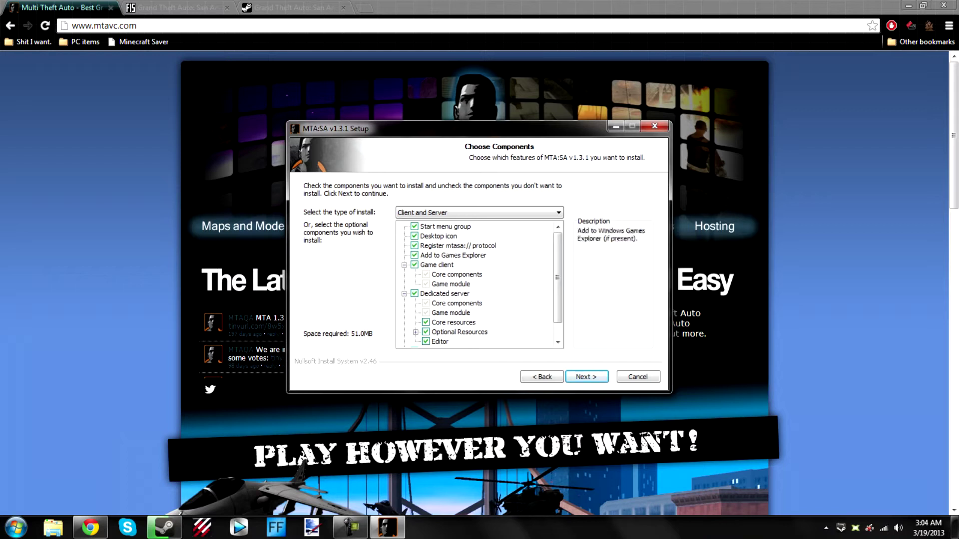
{"action": "left_click", "coordinate": [414, 236]}
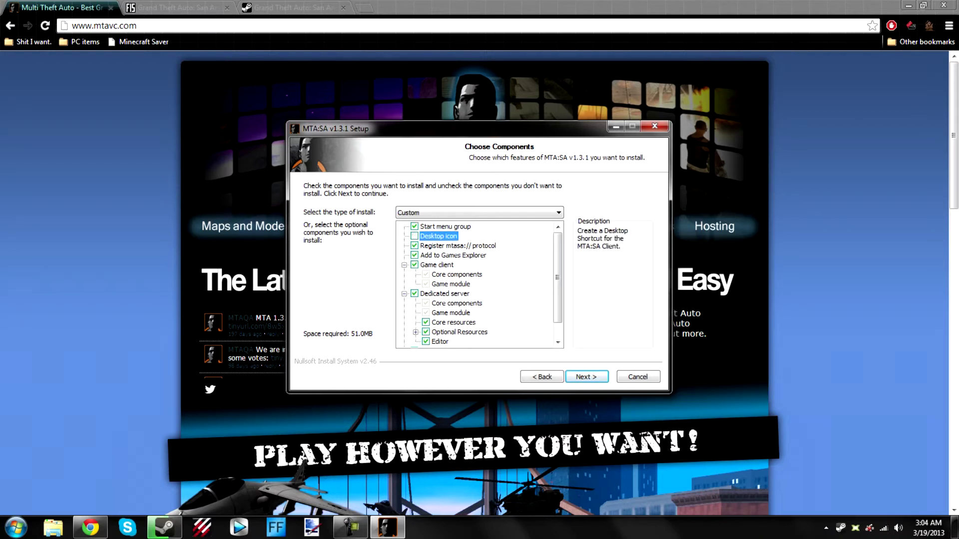
{"action": "left_click", "coordinate": [415, 236]}
{"action": "left_click", "coordinate": [414, 227]}
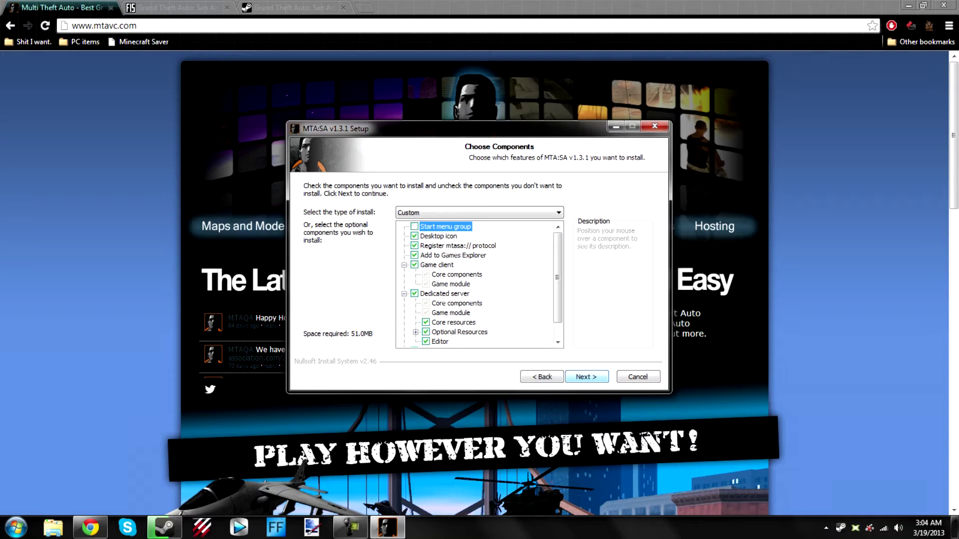
{"action": "left_click", "coordinate": [587, 377]}
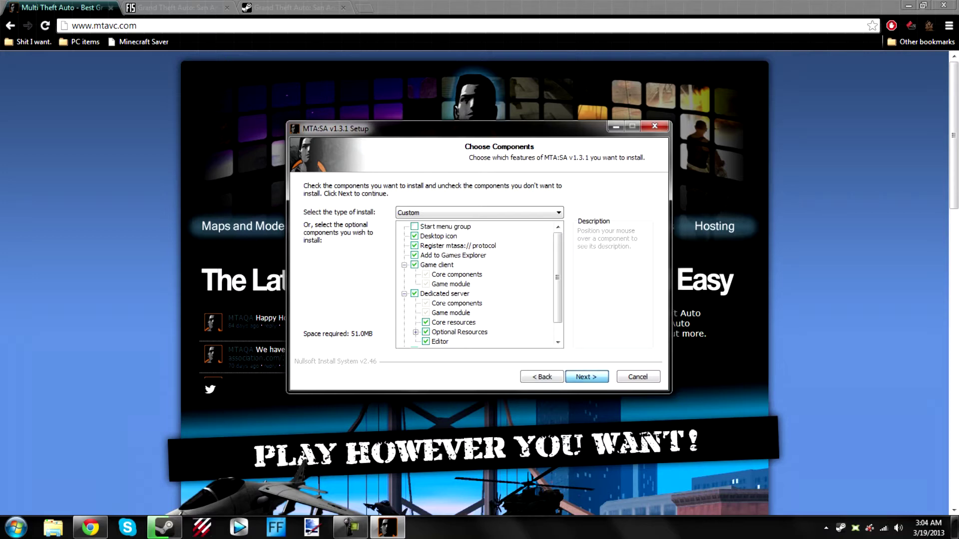
{"action": "key", "text": "Return"}
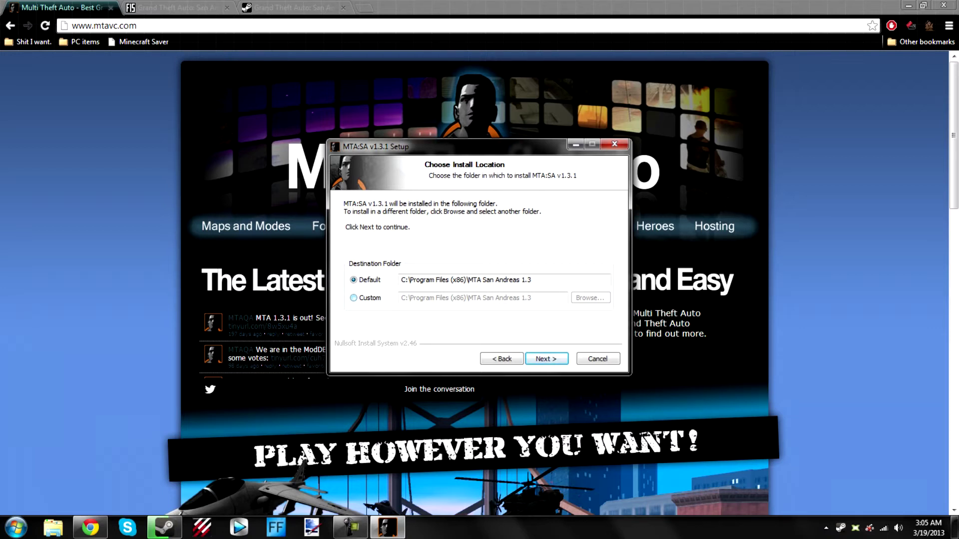
Choose a custom destination for MTA:SA v1.3.1 and open the folder selection.
{"action": "left_click", "coordinate": [354, 299]}
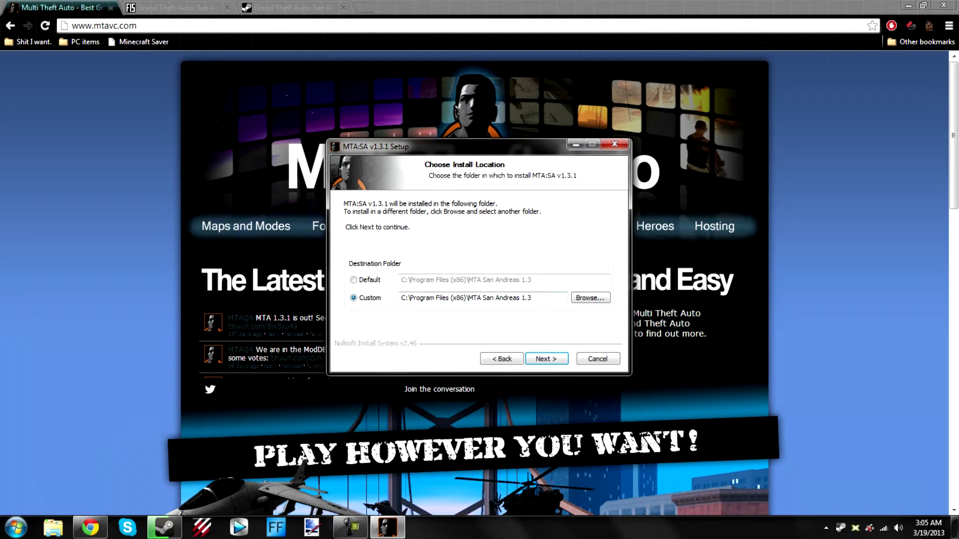
{"action": "left_click", "coordinate": [590, 298]}
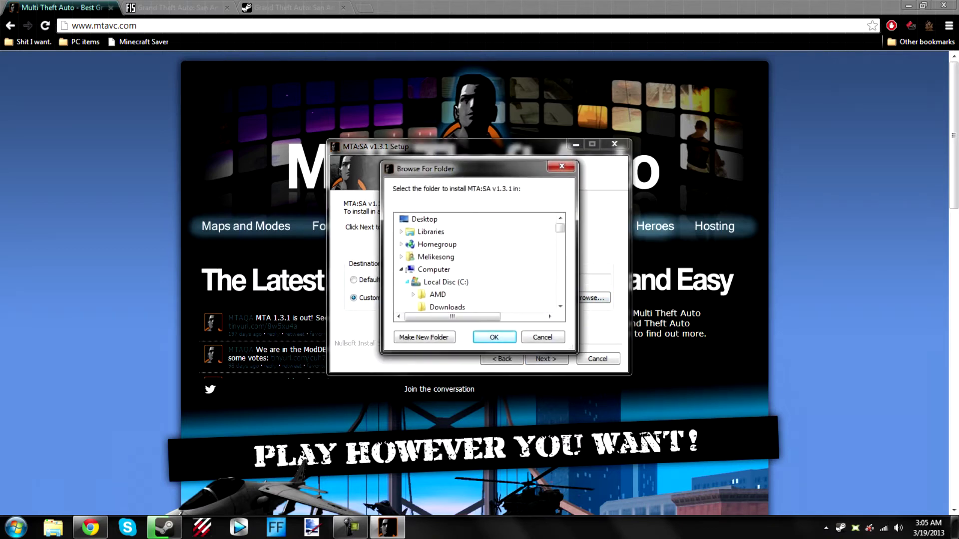
Try to create a new folder named MTA SA and use it as the install destination.
{"action": "left_click", "coordinate": [407, 282]}
{"action": "left_click", "coordinate": [407, 294]}
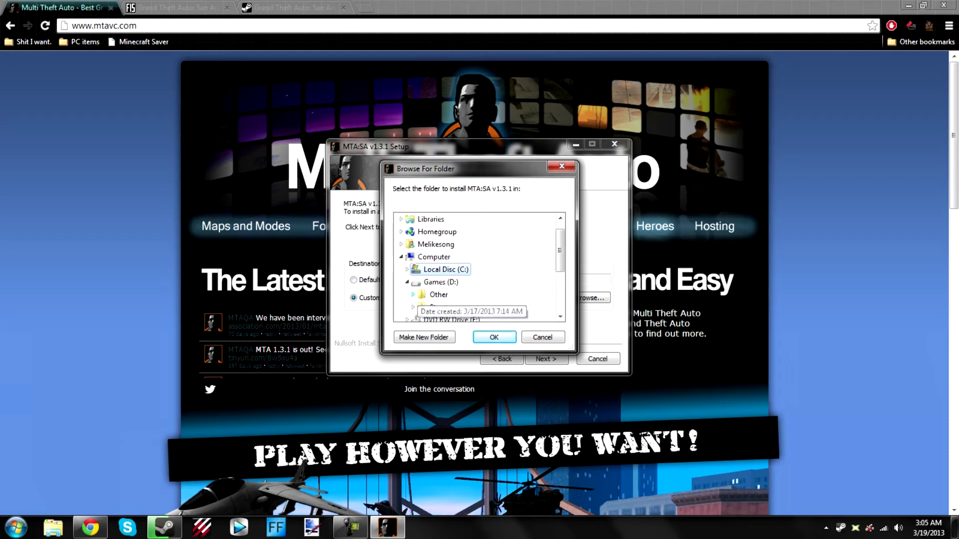
{"action": "left_click", "coordinate": [413, 294]}
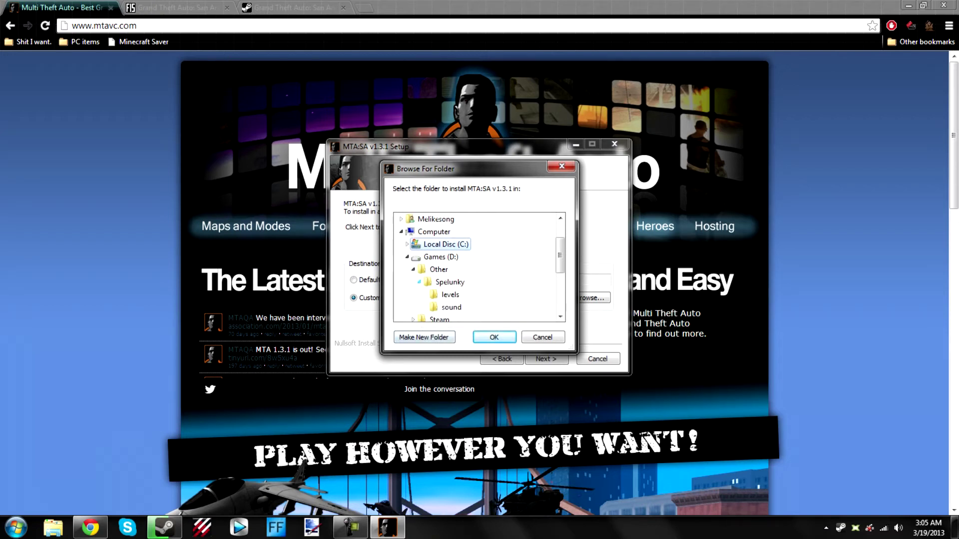
{"action": "left_click", "coordinate": [424, 337]}
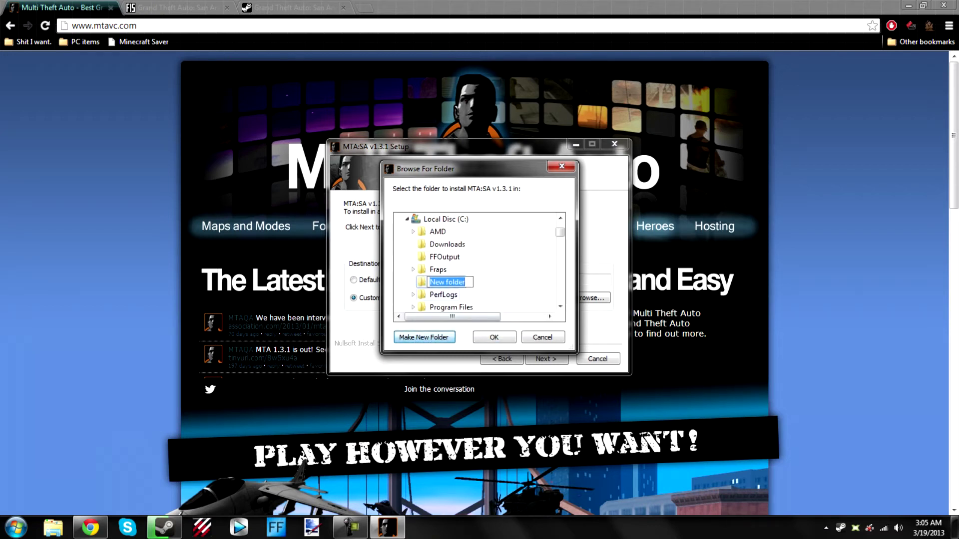
{"action": "type", "text": "MTA"}
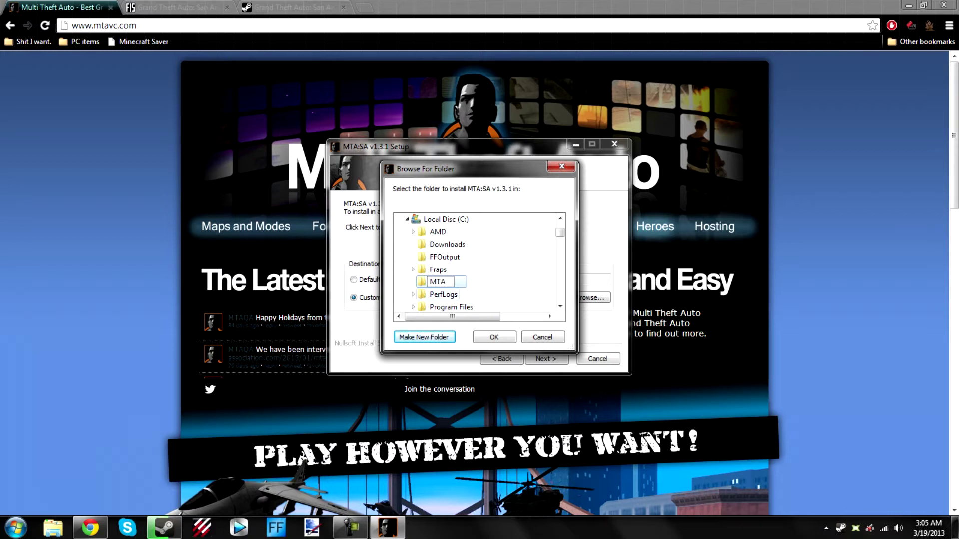
{"action": "type", "text": " SA"}
{"action": "left_click", "coordinate": [494, 337]}
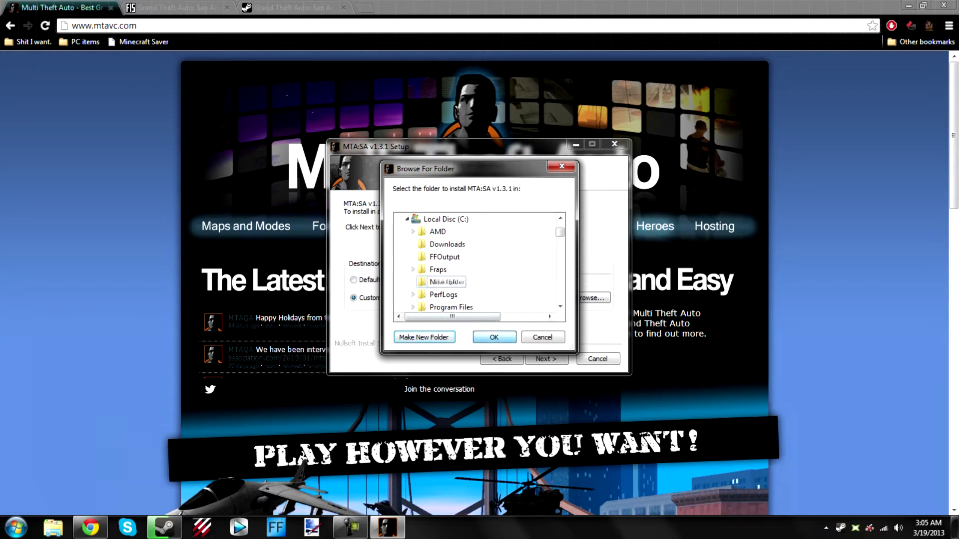
{"action": "key", "text": "Return"}
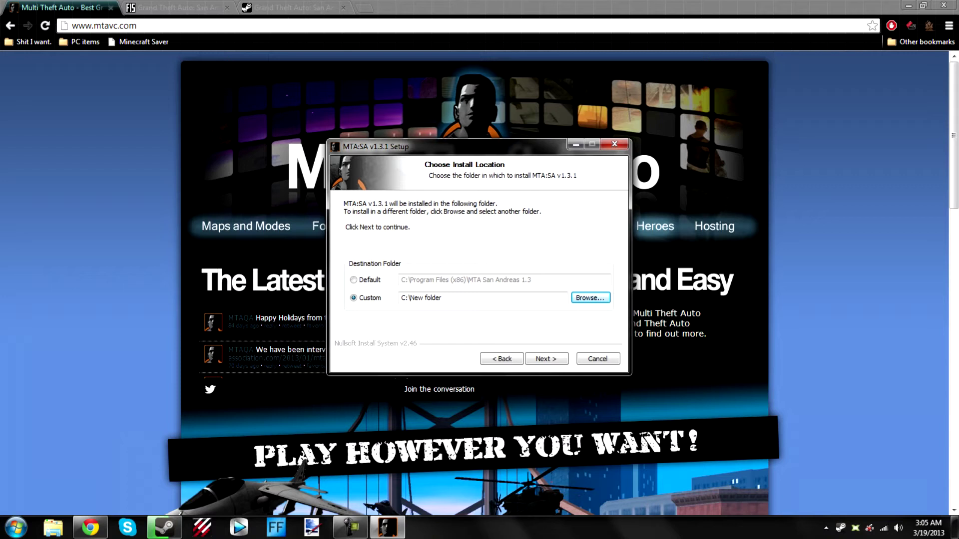
Set the custom destination to D:\Other\MTA-SA, based on the Other folder of the Games drive, and continue to the game location.
{"action": "key", "text": "Return"}
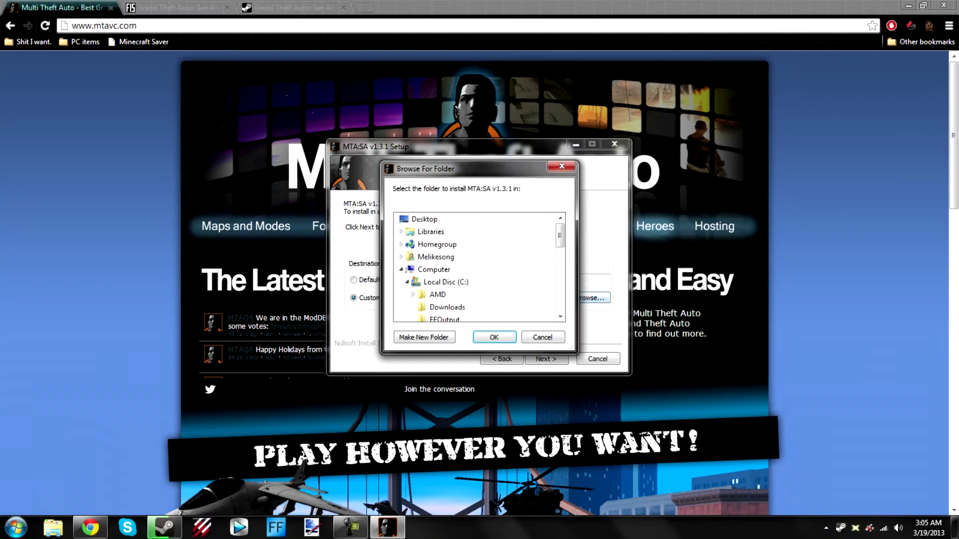
{"action": "left_click", "coordinate": [407, 295]}
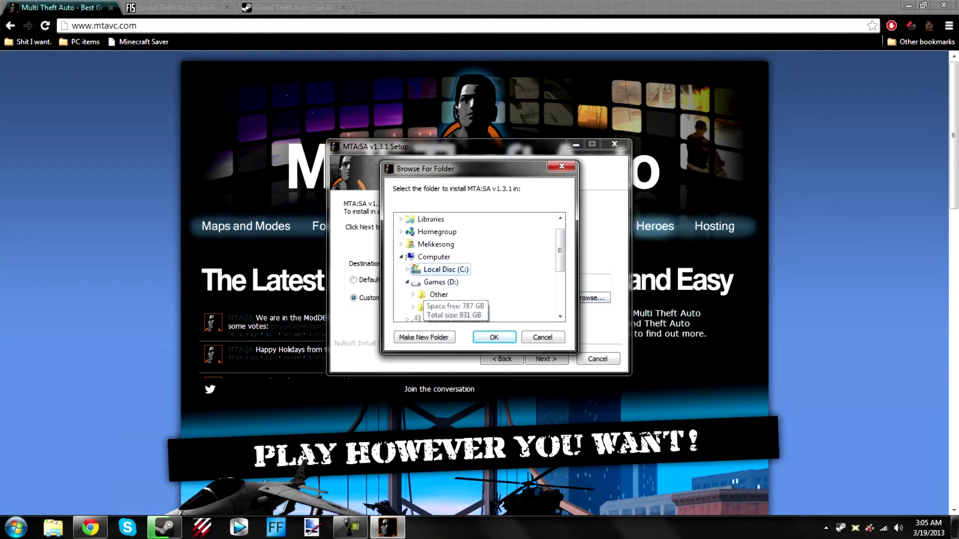
{"action": "left_click", "coordinate": [428, 295]}
{"action": "scroll", "coordinate": [449, 300], "scroll_direction": "down", "scroll_amount": 1}
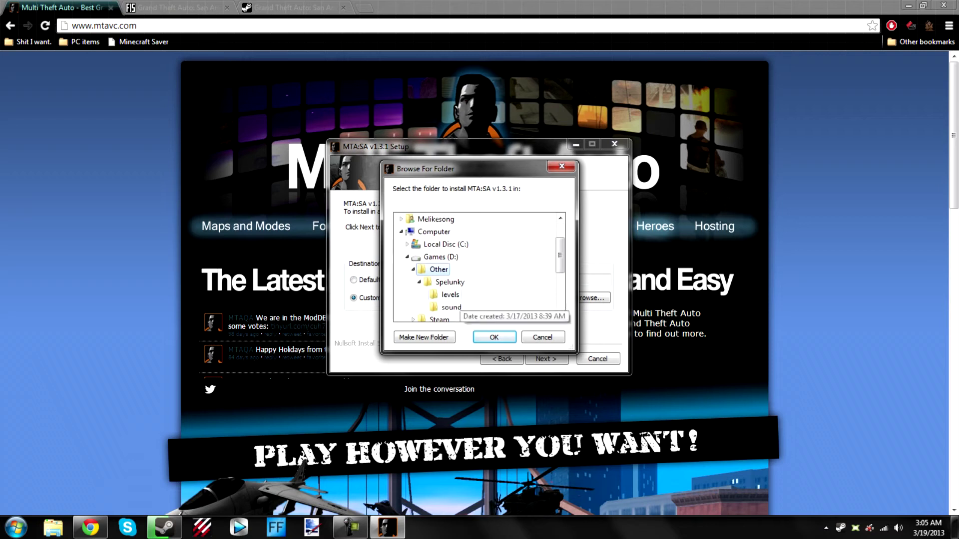
{"action": "left_click", "coordinate": [419, 283]}
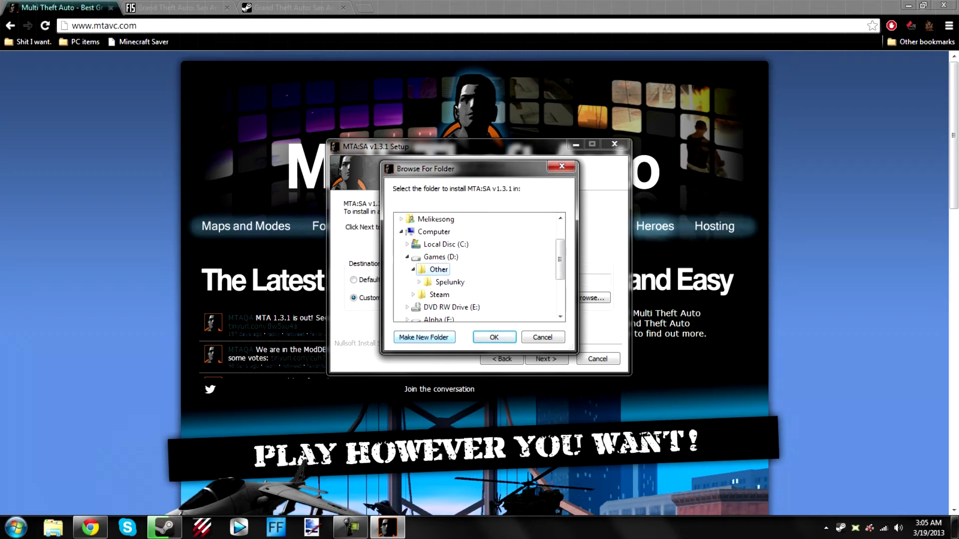
{"action": "left_click", "coordinate": [494, 337]}
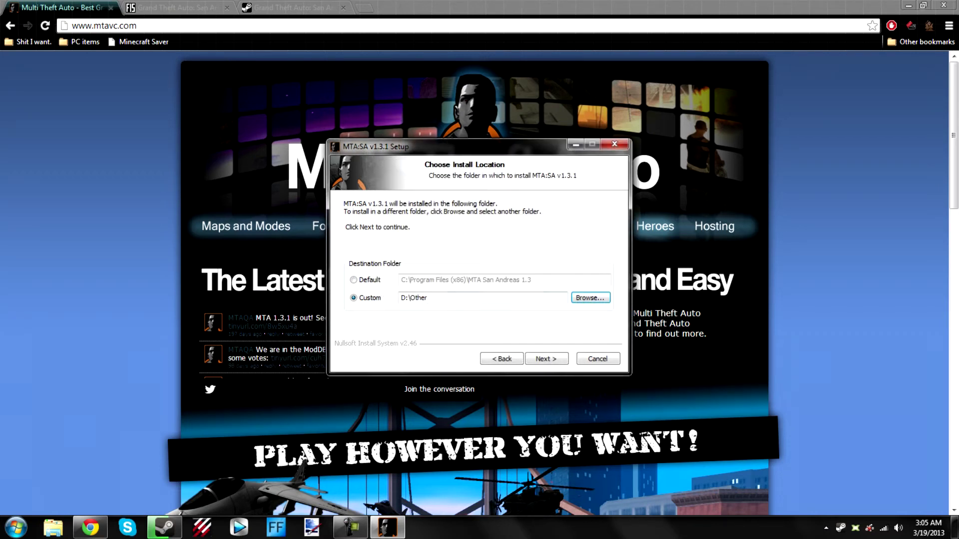
{"action": "left_click", "coordinate": [440, 298]}
{"action": "type", "text": "\\MTA-SA"}
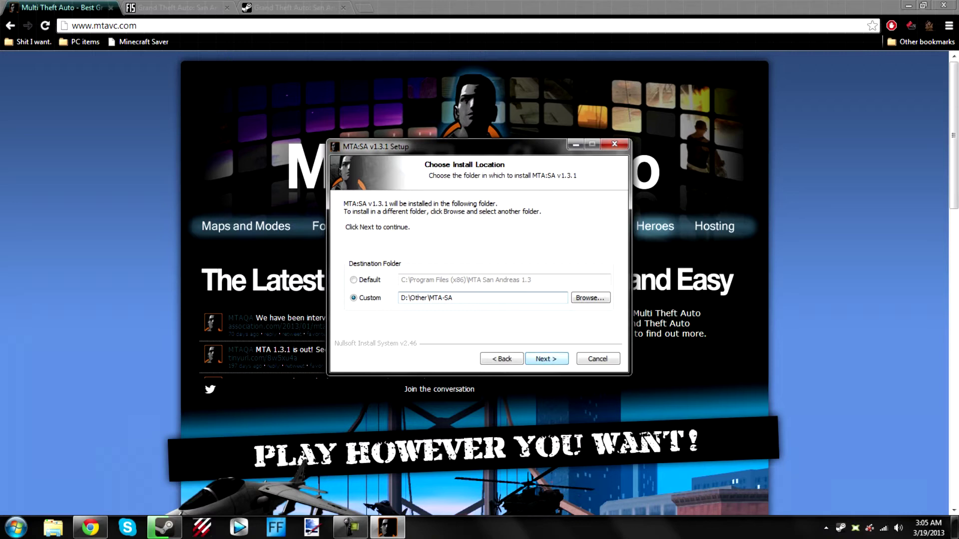
{"action": "key", "text": "Return"}
{"action": "key", "text": "ctrl+c"}
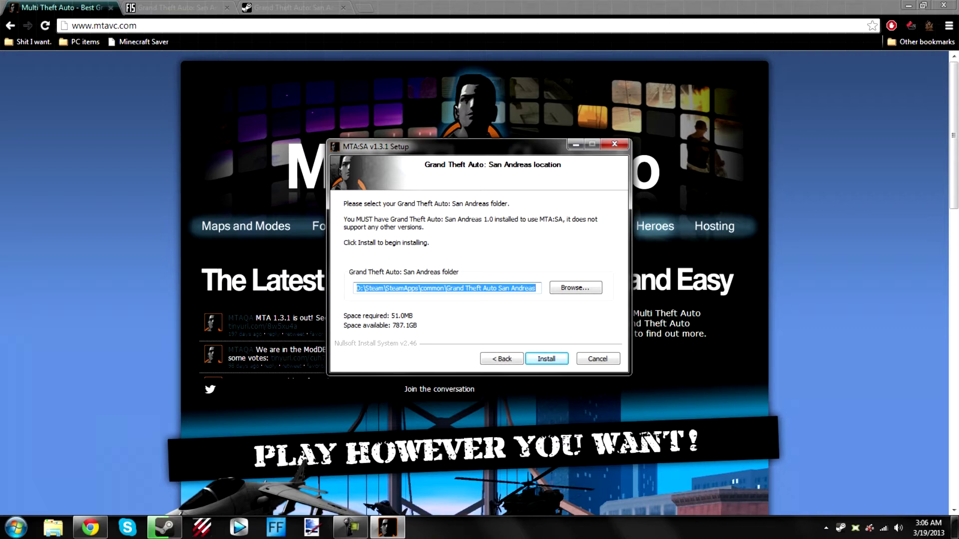
Install with the copied path D:\Steam\SteamApps\common\Grand Theft Auto San Andreas as the game folder, and finish setup without running MTA:SA v1.3.1.
{"action": "key", "text": "BackSpace"}
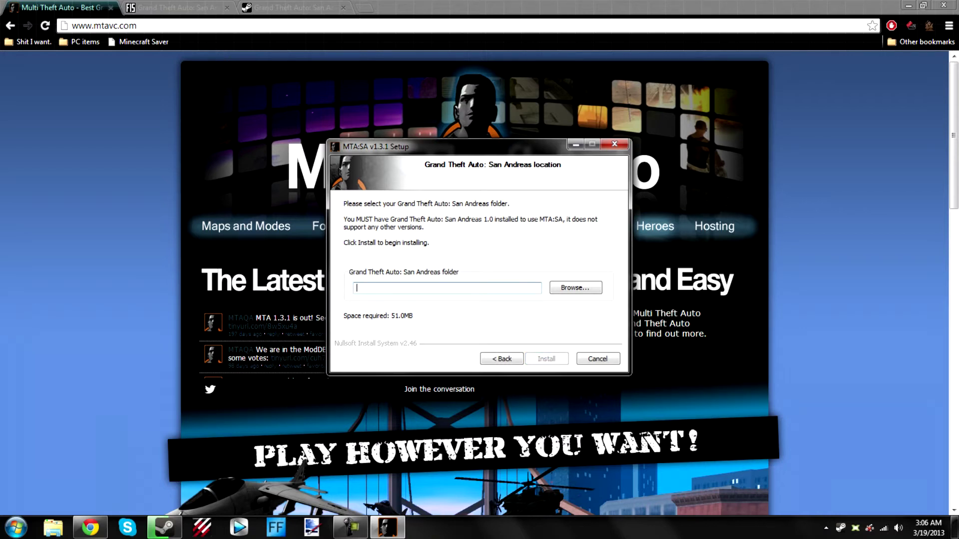
{"action": "key", "text": "ctrl+v"}
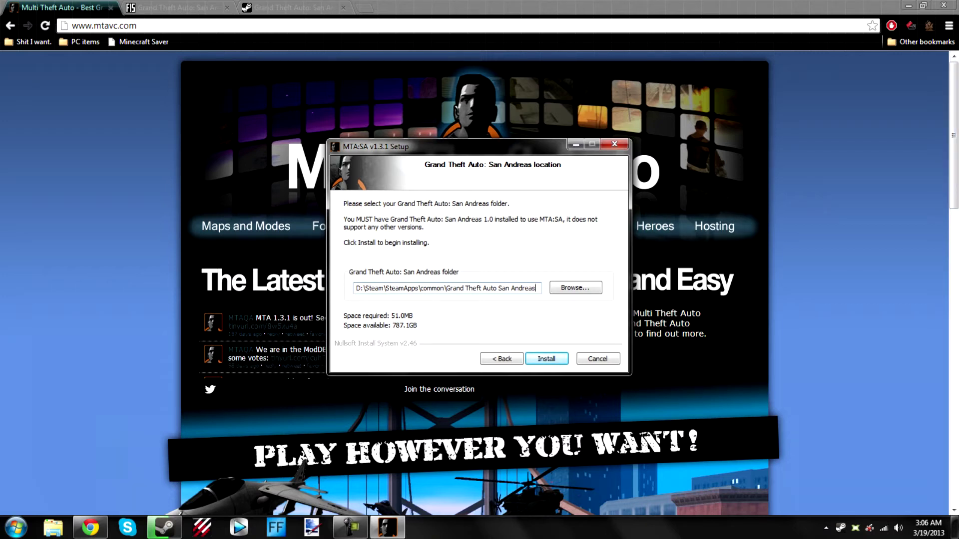
{"action": "key", "text": "Return"}
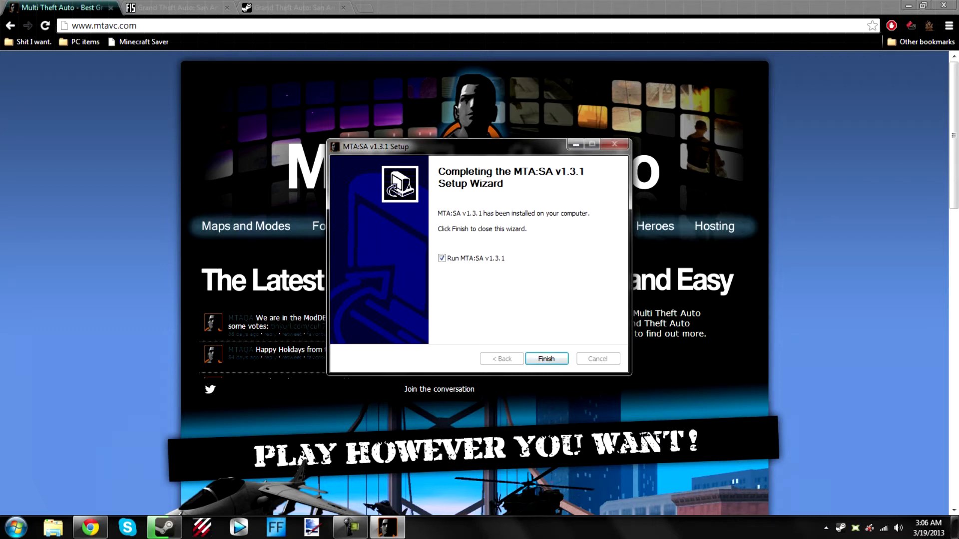
{"action": "left_click", "coordinate": [442, 258]}
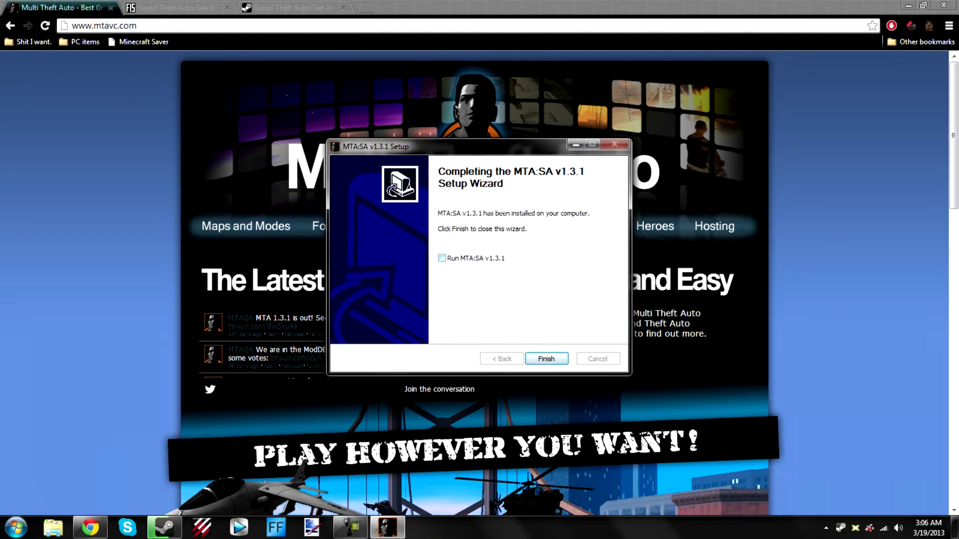
{"action": "key", "text": "Return"}
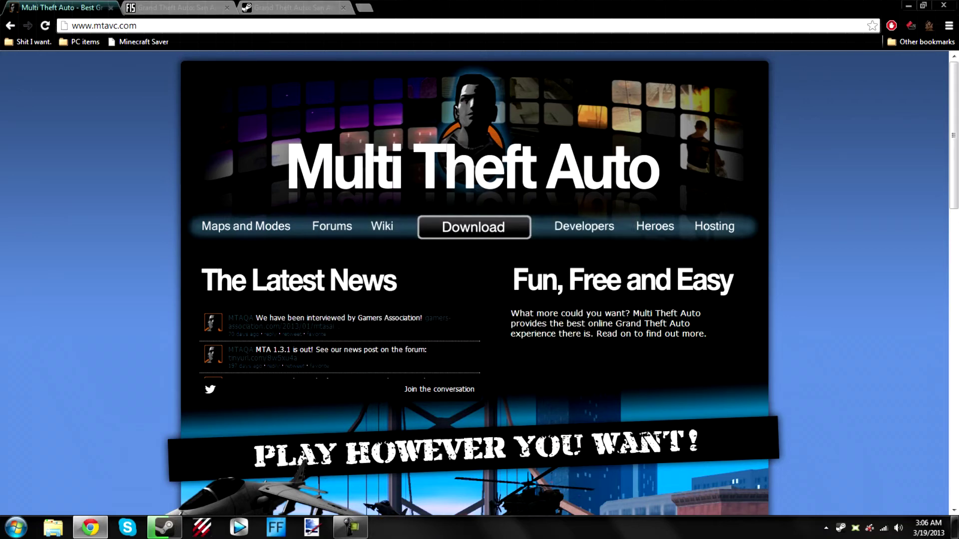
Minimize the browser, and clear Ace of Spades from the Steam downloads list before showing the desktop.
{"action": "left_click", "coordinate": [908, 6]}
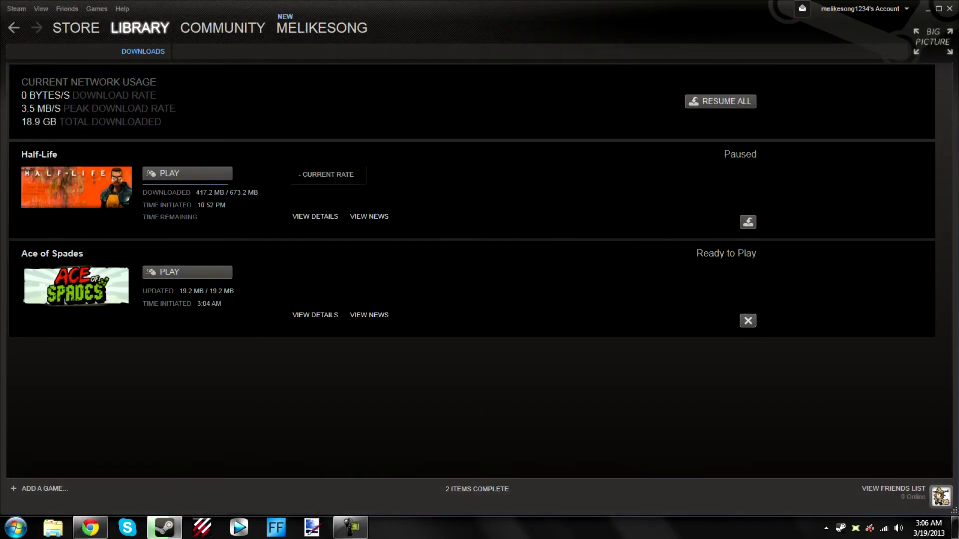
{"action": "left_click", "coordinate": [748, 321]}
{"action": "left_click", "coordinate": [954, 527]}
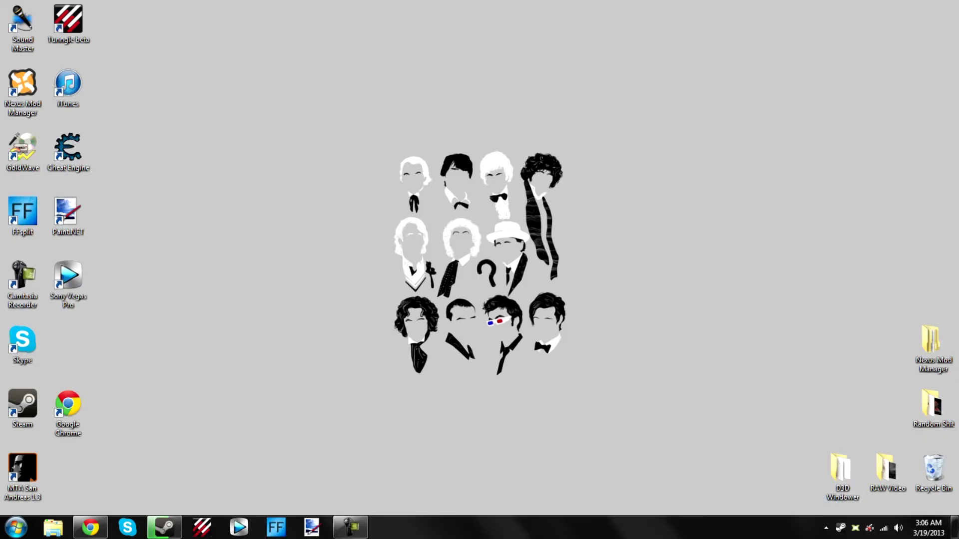
Rename the MTA San Andreas 1.3 desktop shortcut as cake, and move it to the Recycle Bin.
{"action": "left_click_drag", "start_coordinate": [23, 472], "coordinate": [296, 283]}
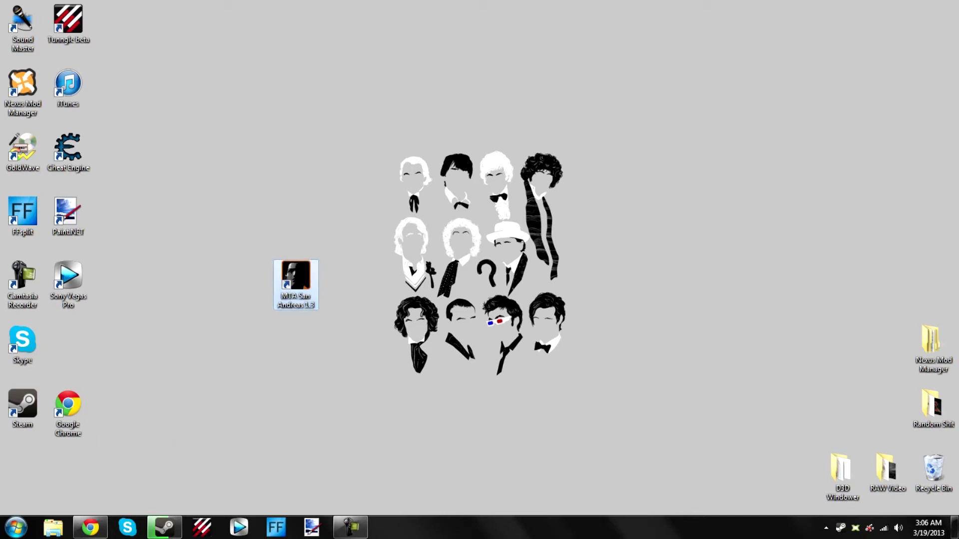
{"action": "key", "text": "F2"}
{"action": "key", "text": "BackSpace"}
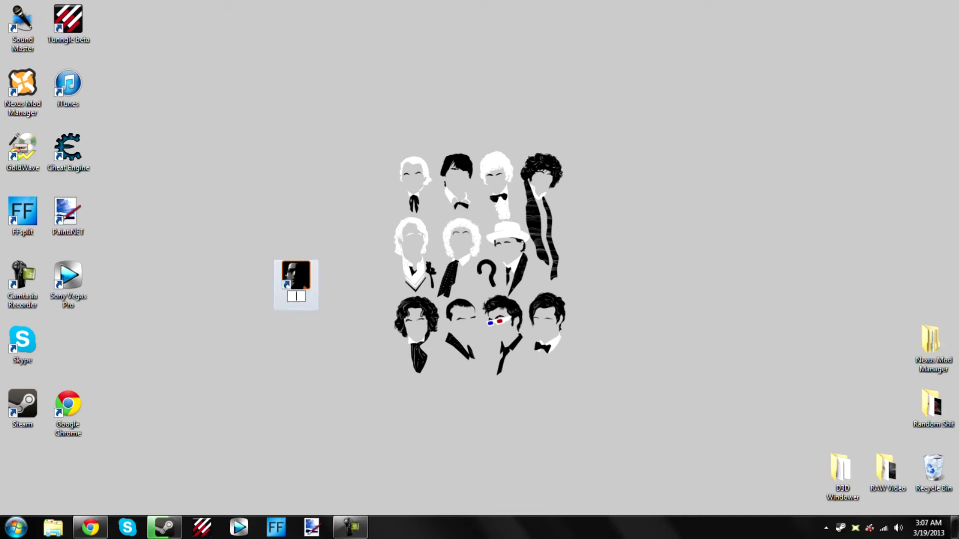
{"action": "type", "text": "cake"}
{"action": "key", "text": "Return"}
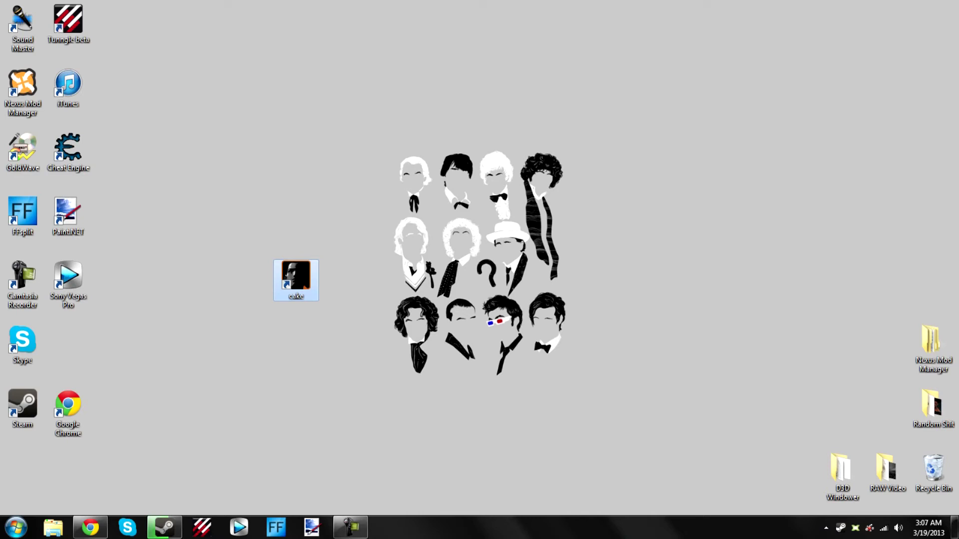
{"action": "key", "text": "Delete"}
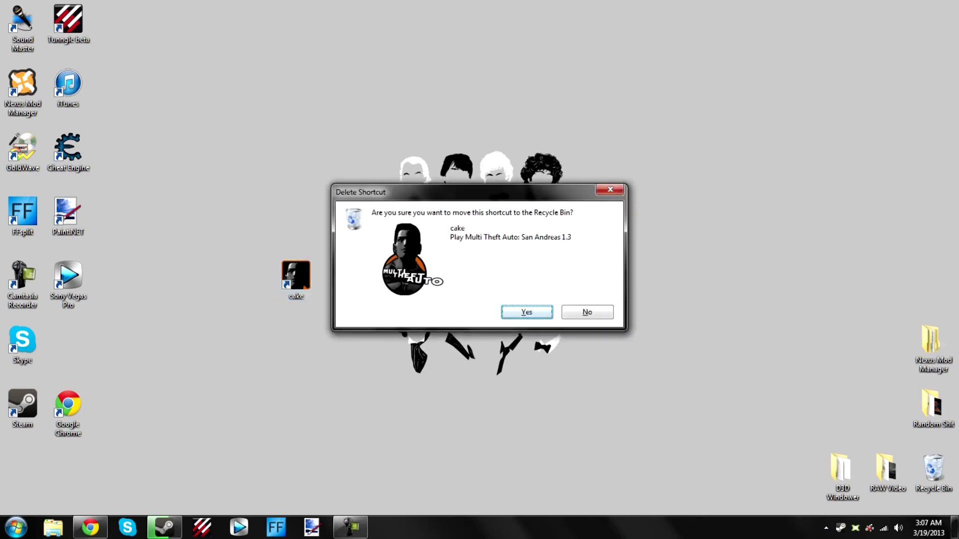
{"action": "key", "text": "Return"}
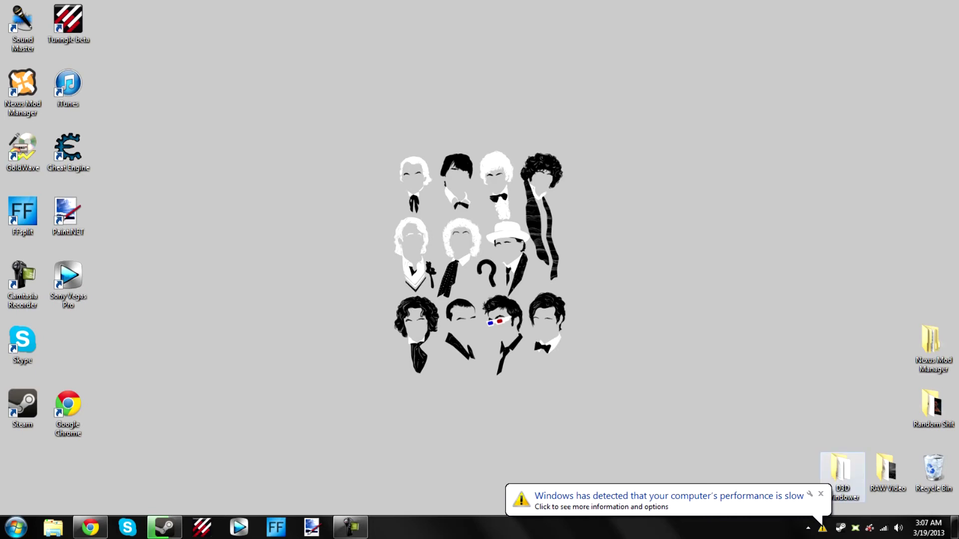
Respond to the Windows performance notice by keeping the current color scheme and not showing the message again.
{"action": "left_click", "coordinate": [821, 494]}
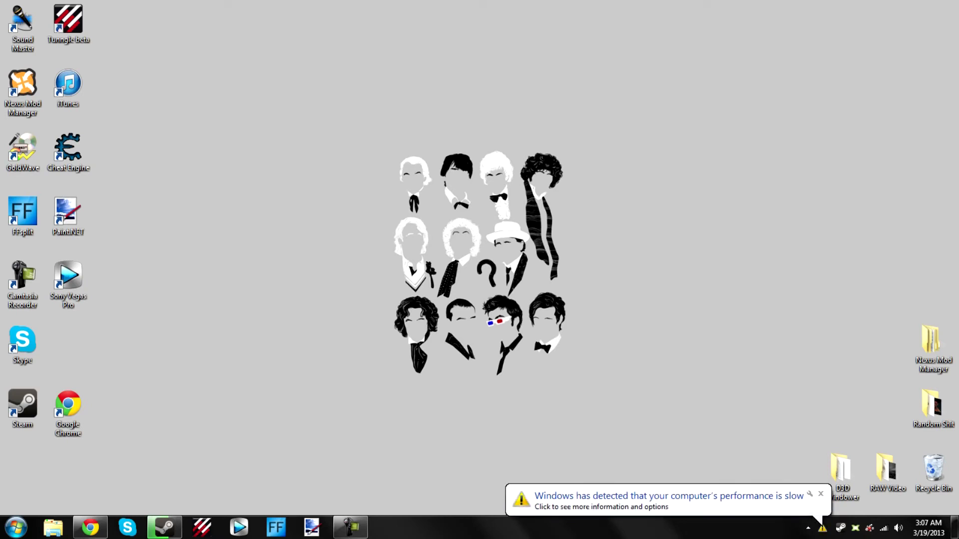
{"action": "left_click", "coordinate": [820, 494]}
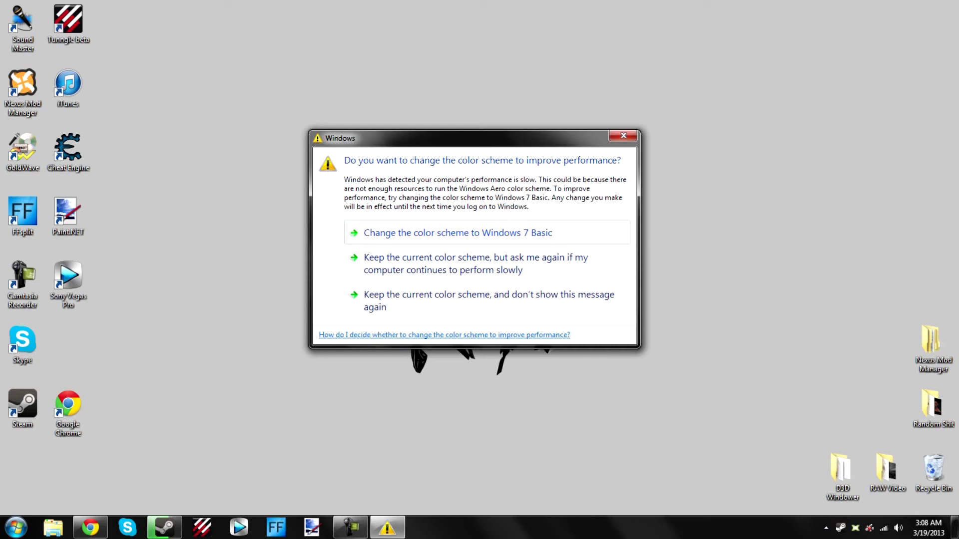
{"action": "left_click", "coordinate": [464, 299]}
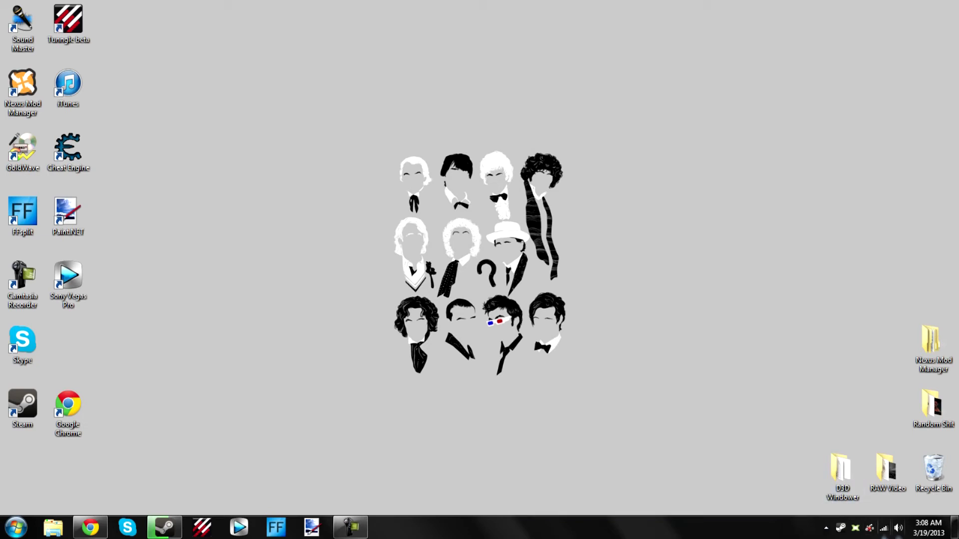
Open the AMD VISION Engine Control Center, expand its Video category, and close the background program running in the system tray.
{"action": "right_click", "coordinate": [408, 200]}
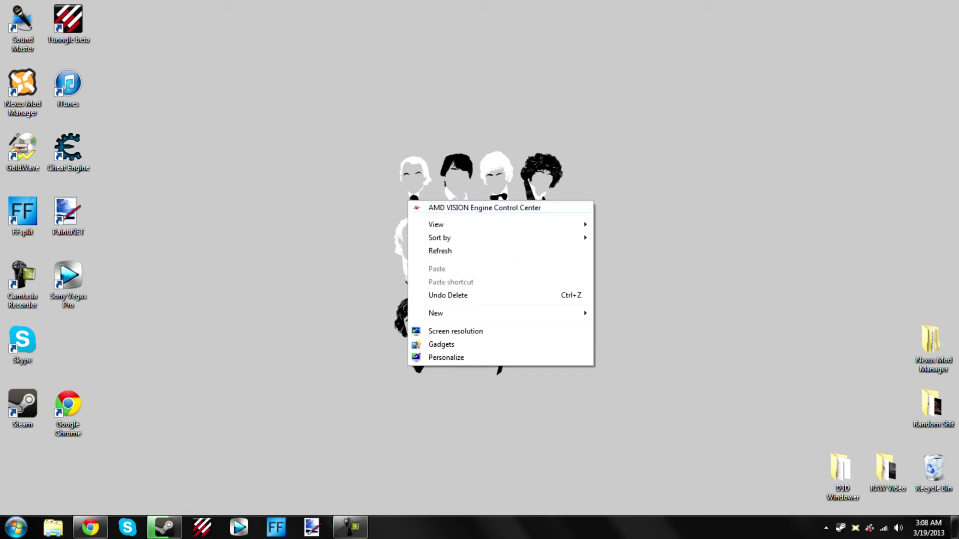
{"action": "left_click", "coordinate": [484, 207]}
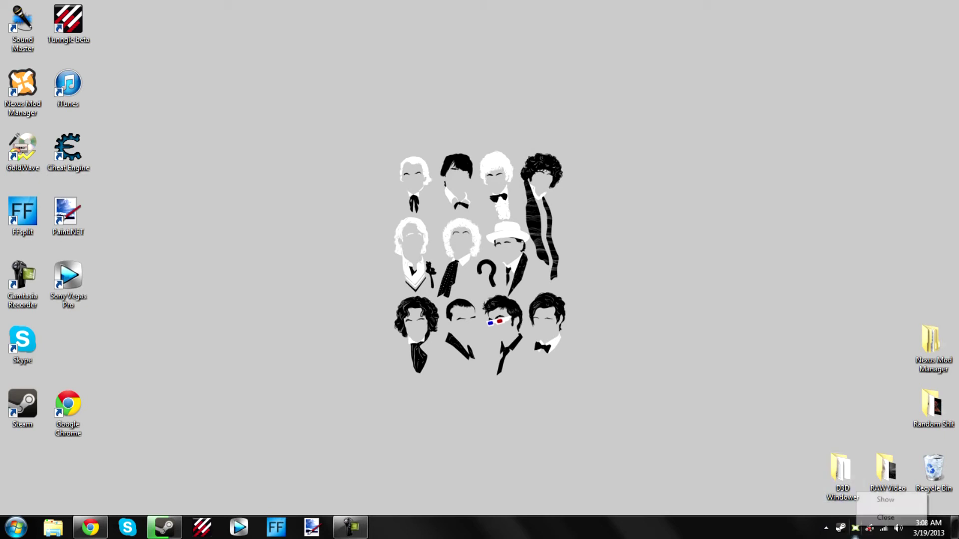
{"action": "right_click", "coordinate": [855, 533]}
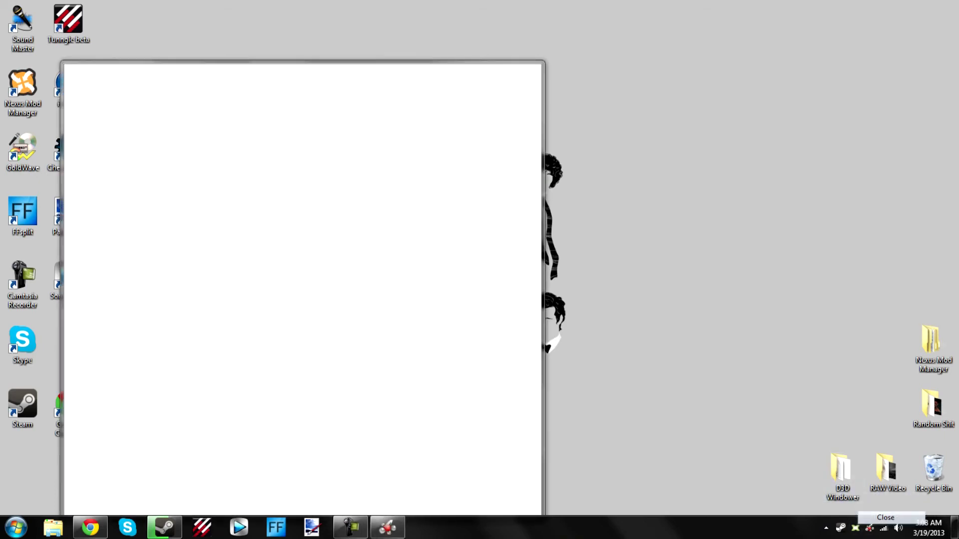
{"action": "left_click", "coordinate": [886, 517]}
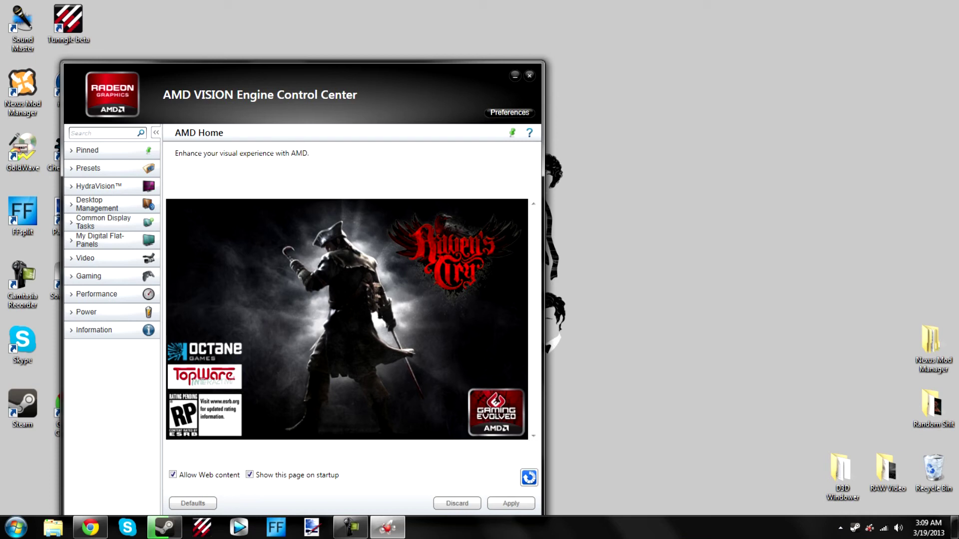
{"action": "left_click", "coordinate": [85, 258]}
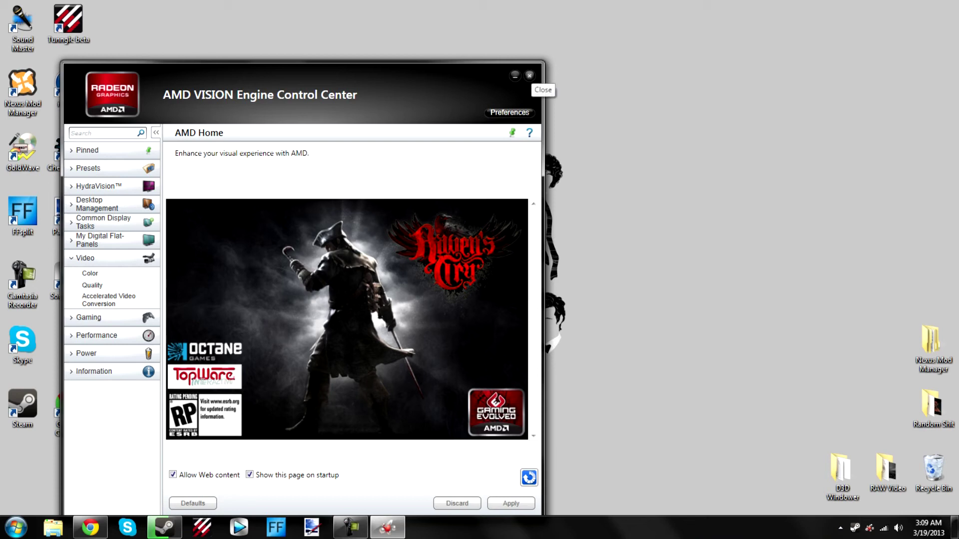
Close the AMD VISION Engine Control Center and open the Games (D:) drive in Windows Explorer.
{"action": "left_click", "coordinate": [529, 75]}
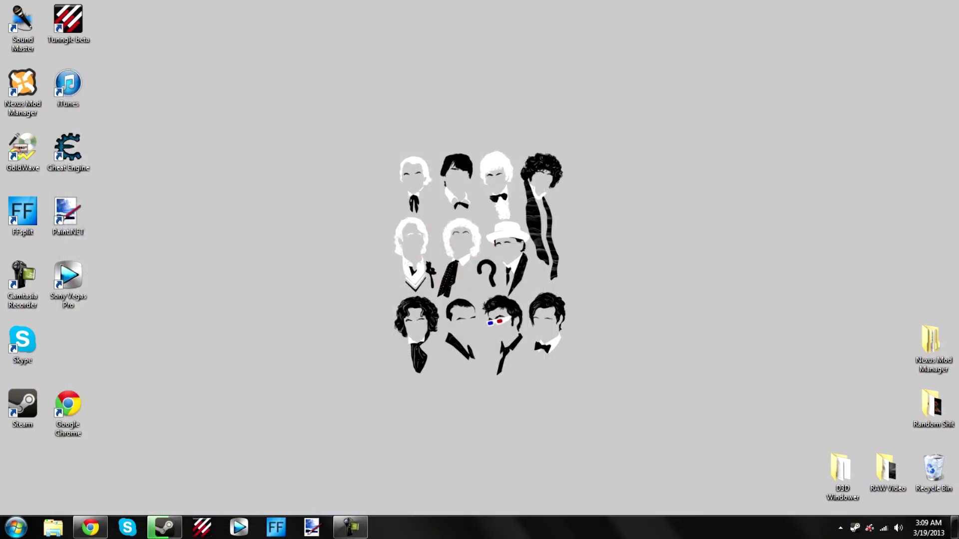
{"action": "left_click_drag", "start_coordinate": [337, 128], "coordinate": [623, 407]}
{"action": "key", "text": "super"}
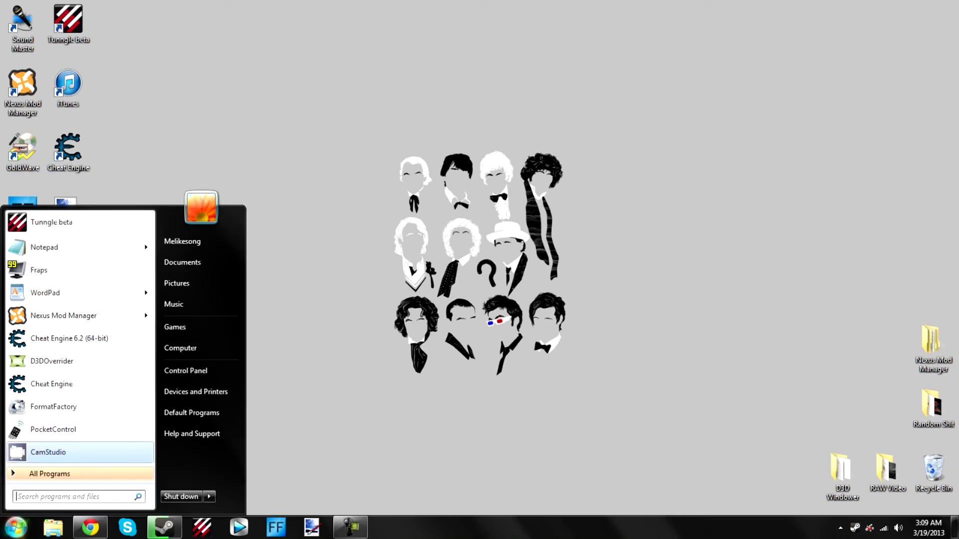
{"action": "left_click", "coordinate": [199, 348]}
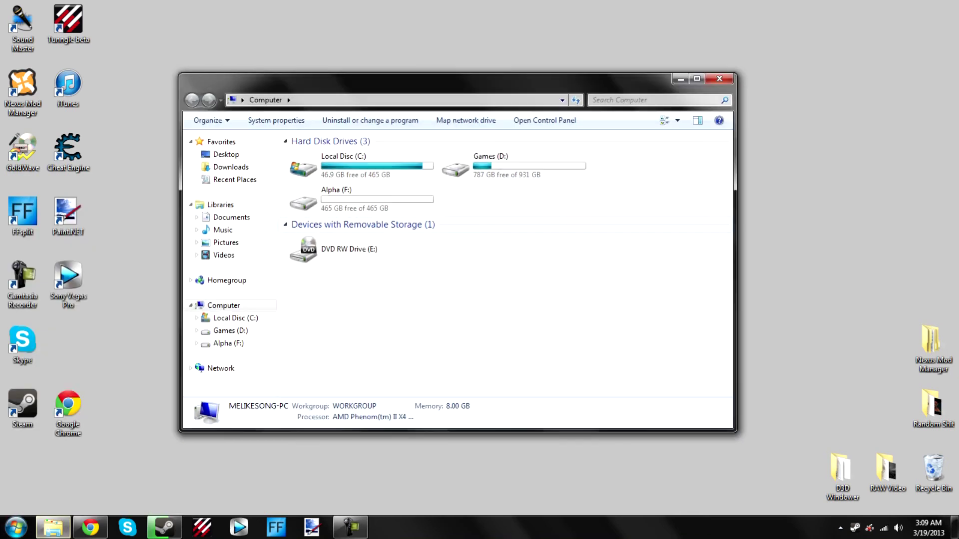
{"action": "double_click", "coordinate": [514, 166]}
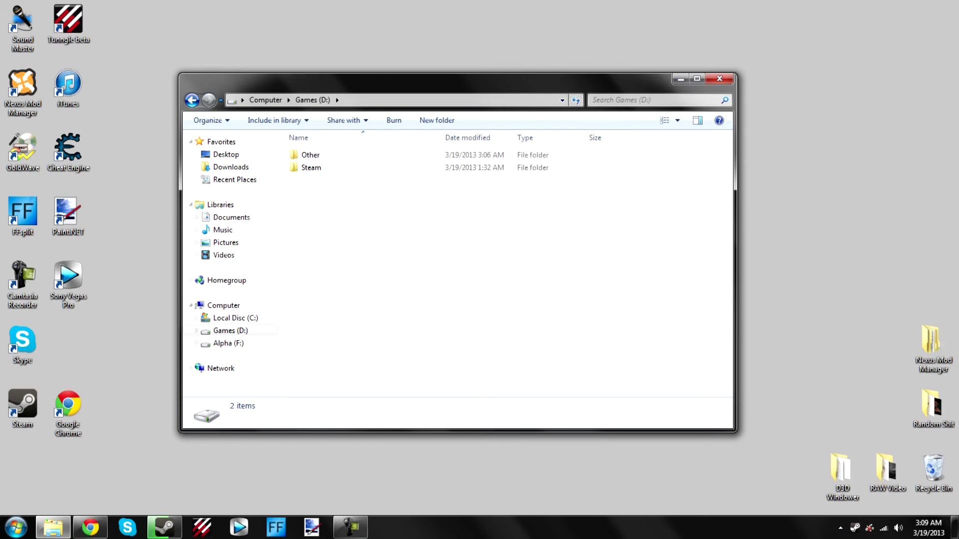
Switch to Steam, open the full games library, start adding a non-Steam game, and browse to the Games (D:) drive.
{"action": "left_click", "coordinate": [164, 527]}
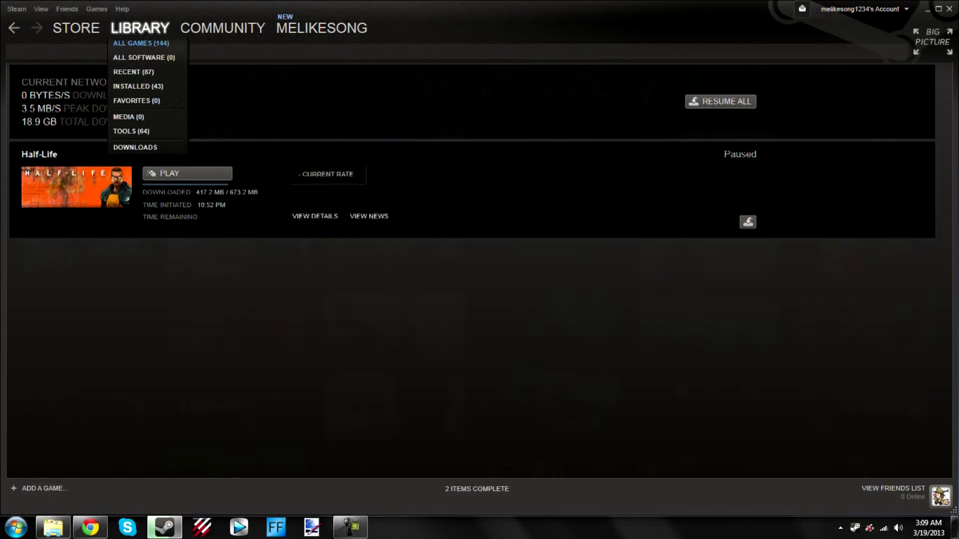
{"action": "left_click", "coordinate": [142, 44]}
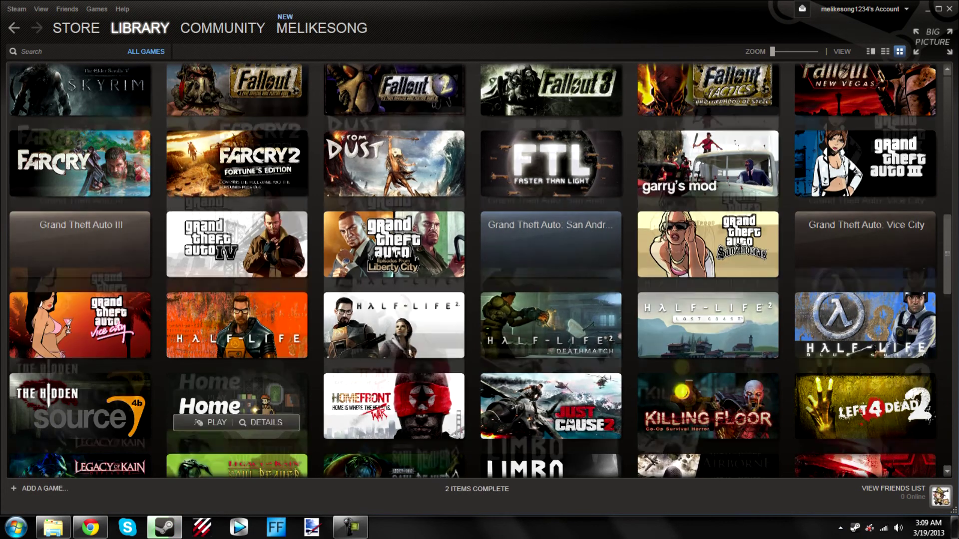
{"action": "scroll", "coordinate": [479, 270], "scroll_direction": "down", "scroll_amount": 5}
{"action": "left_click", "coordinate": [45, 488]}
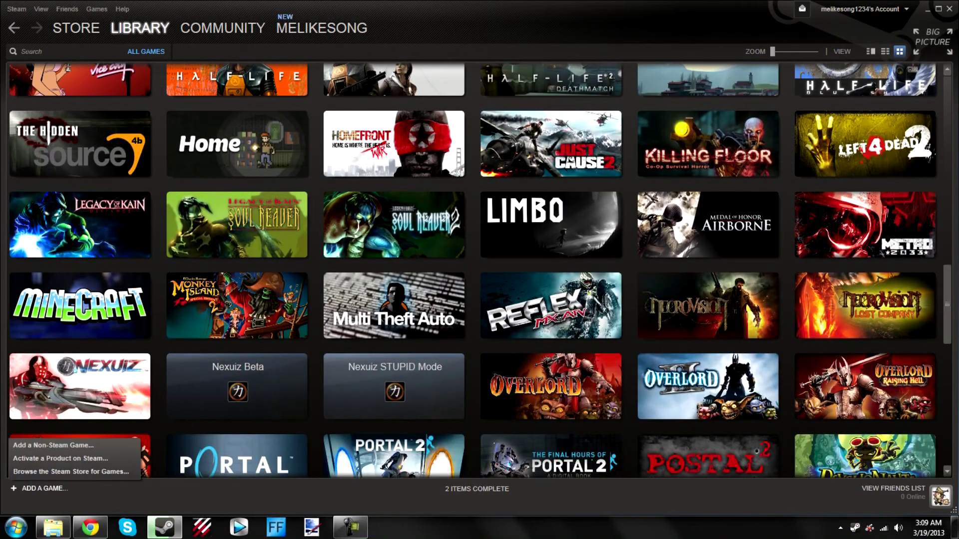
{"action": "left_click", "coordinate": [43, 444]}
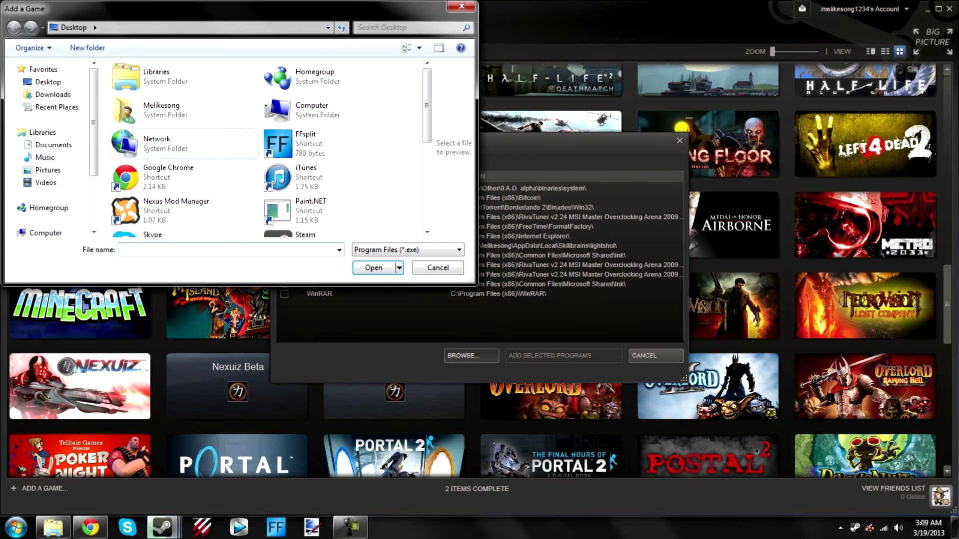
{"action": "left_click", "coordinate": [45, 233]}
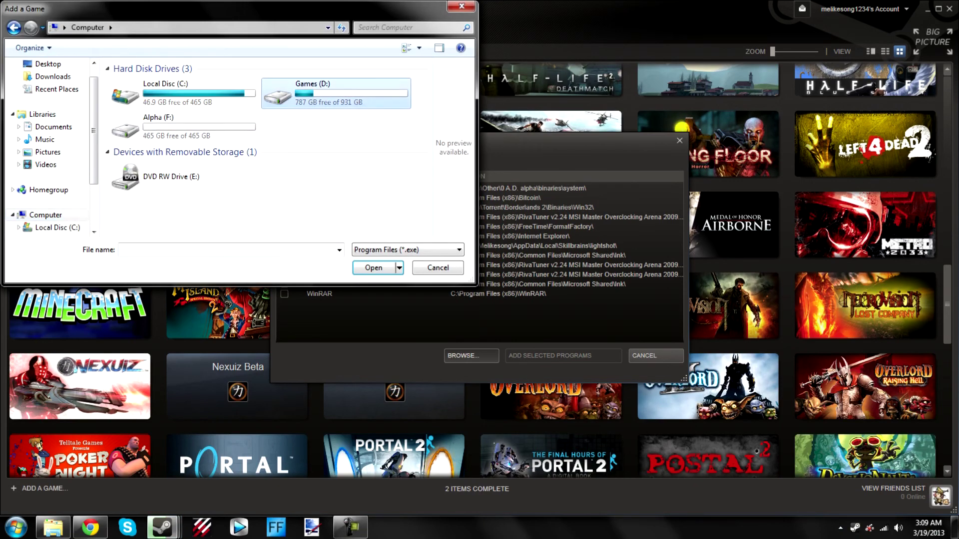
{"action": "double_click", "coordinate": [304, 94]}
{"action": "double_click", "coordinate": [135, 95]}
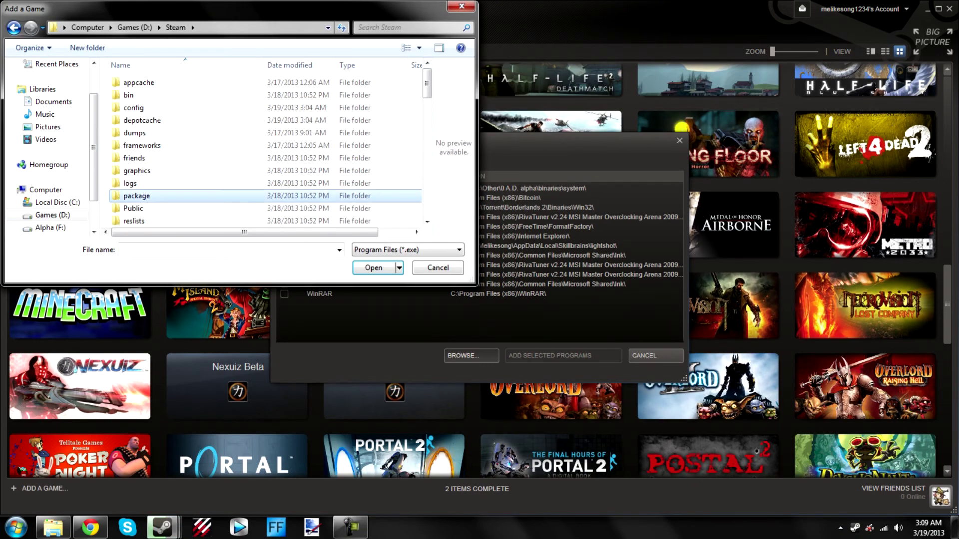
{"action": "scroll", "coordinate": [265, 150], "scroll_direction": "down", "scroll_amount": 3}
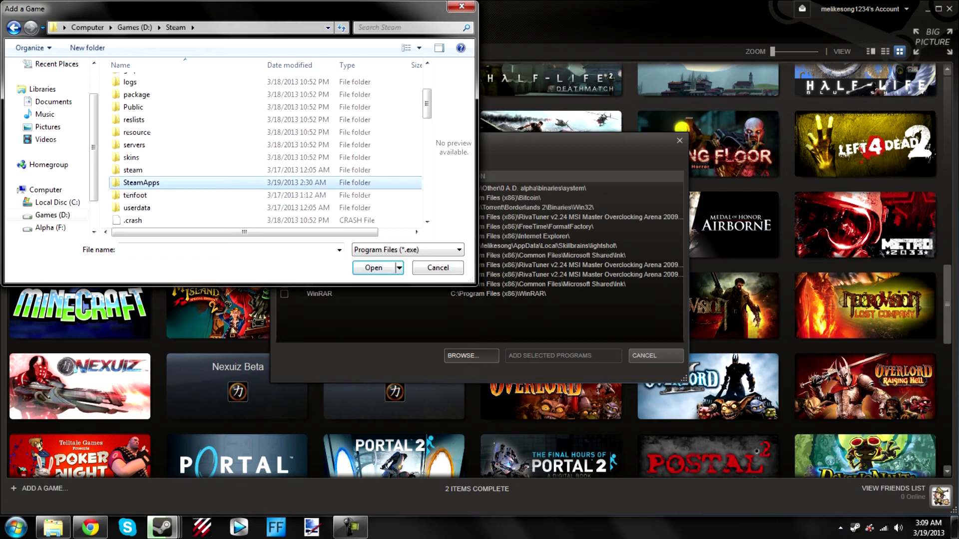
{"action": "double_click", "coordinate": [141, 183]}
{"action": "left_click", "coordinate": [149, 183]}
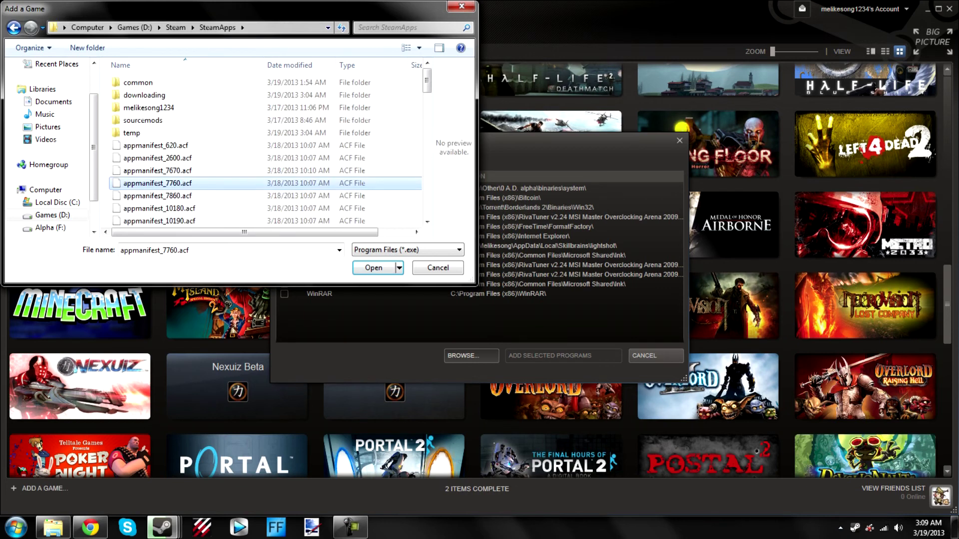
{"action": "left_click", "coordinate": [138, 83]}
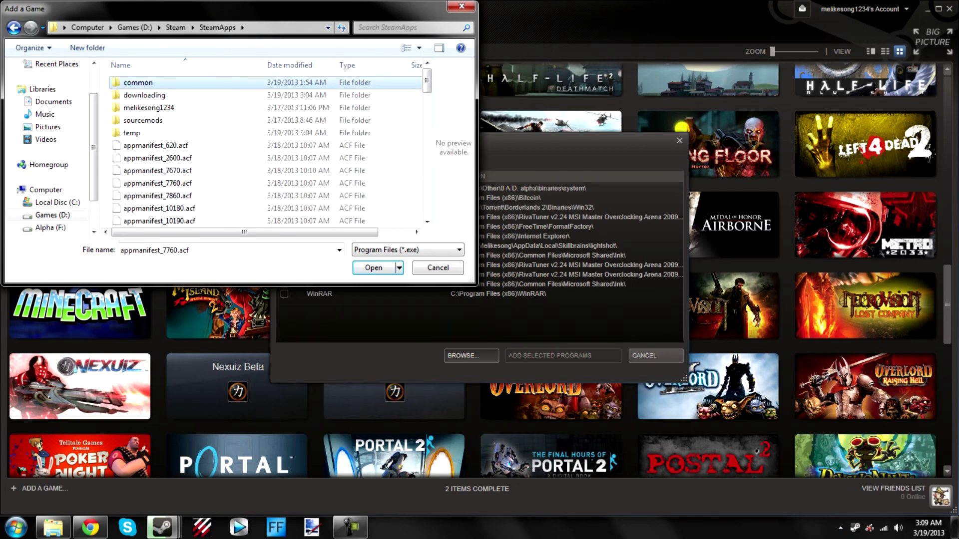
{"action": "double_click", "coordinate": [138, 82]}
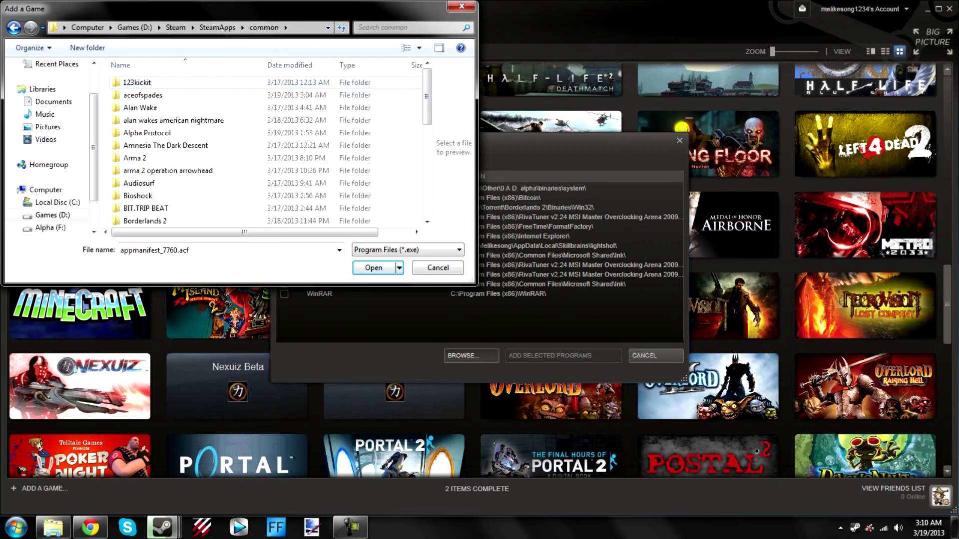
{"action": "scroll", "coordinate": [175, 120], "scroll_direction": "down", "scroll_amount": 1}
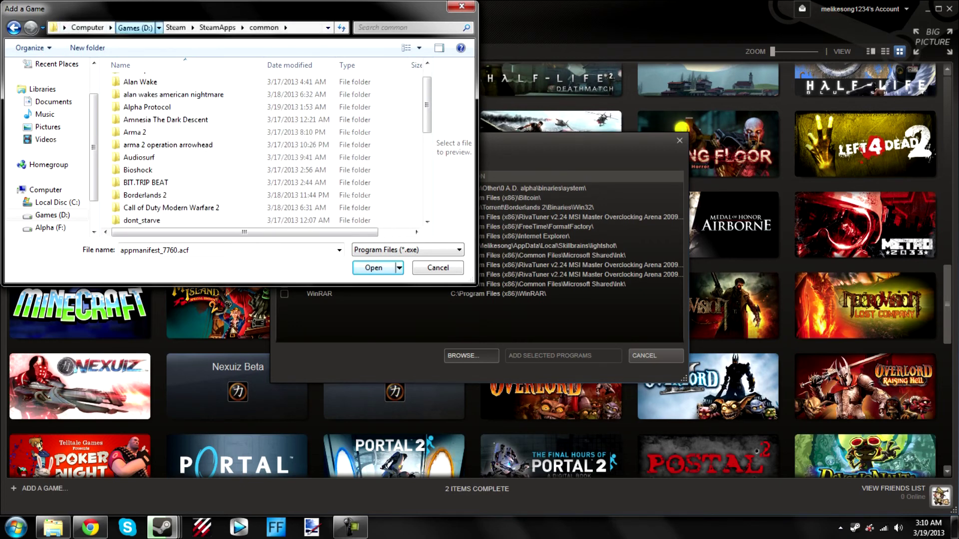
Add Multi Theft Auto.exe from the Other\MTA-SA folder on the Games (D:) drive to the Steam library.
{"action": "left_click", "coordinate": [135, 28]}
{"action": "double_click", "coordinate": [134, 82]}
{"action": "double_click", "coordinate": [137, 82]}
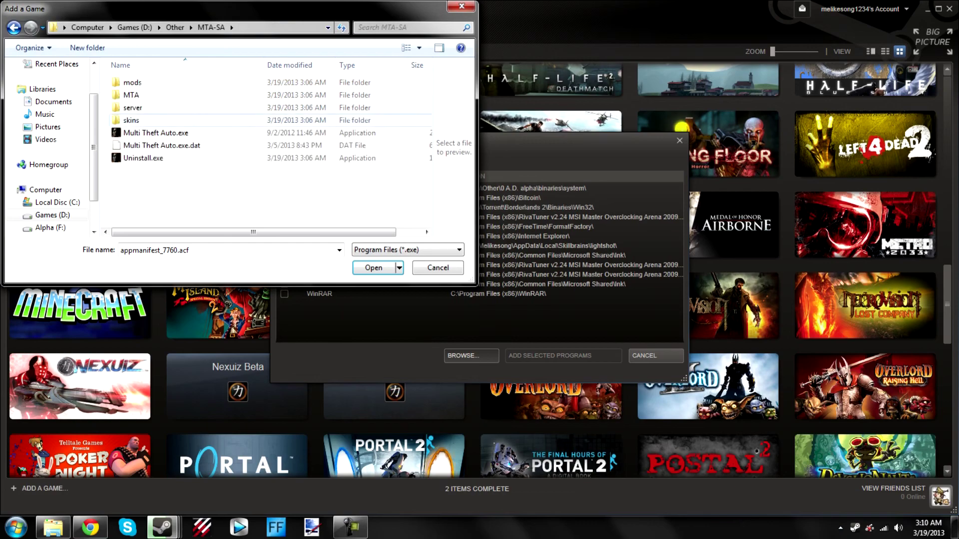
{"action": "left_click", "coordinate": [156, 133]}
{"action": "double_click", "coordinate": [156, 133]}
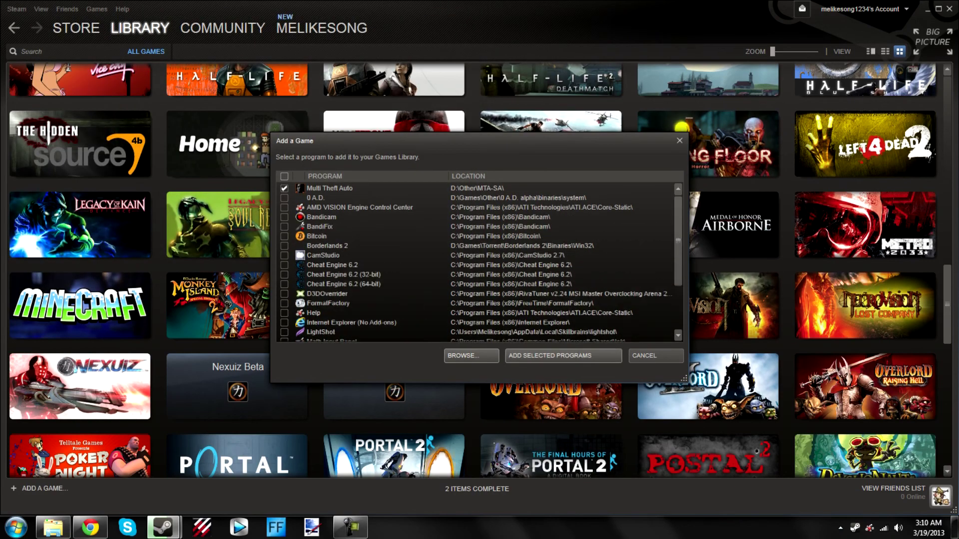
{"action": "left_click", "coordinate": [563, 356]}
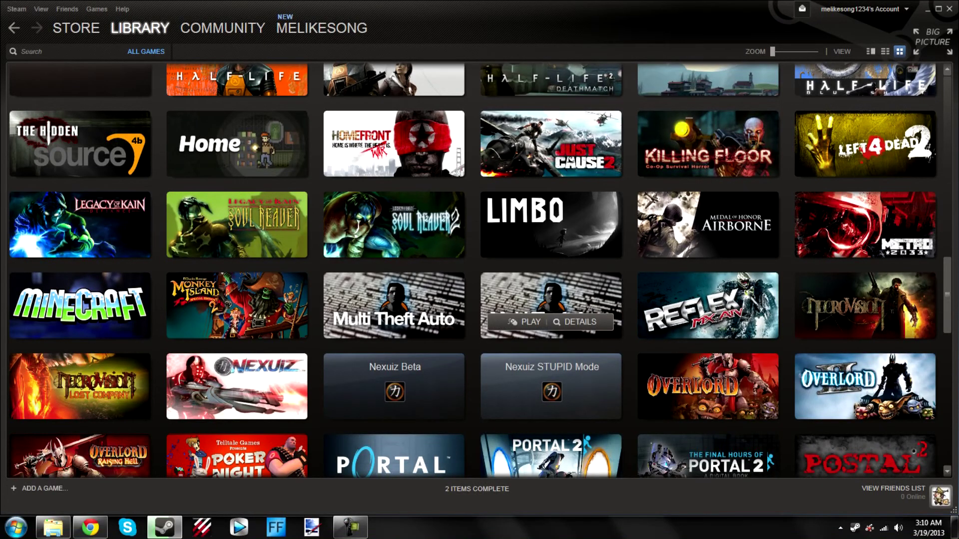
Delete the duplicate Multi Theft Auto shortcut from the library and close the Steam window.
{"action": "right_click", "coordinate": [574, 292]}
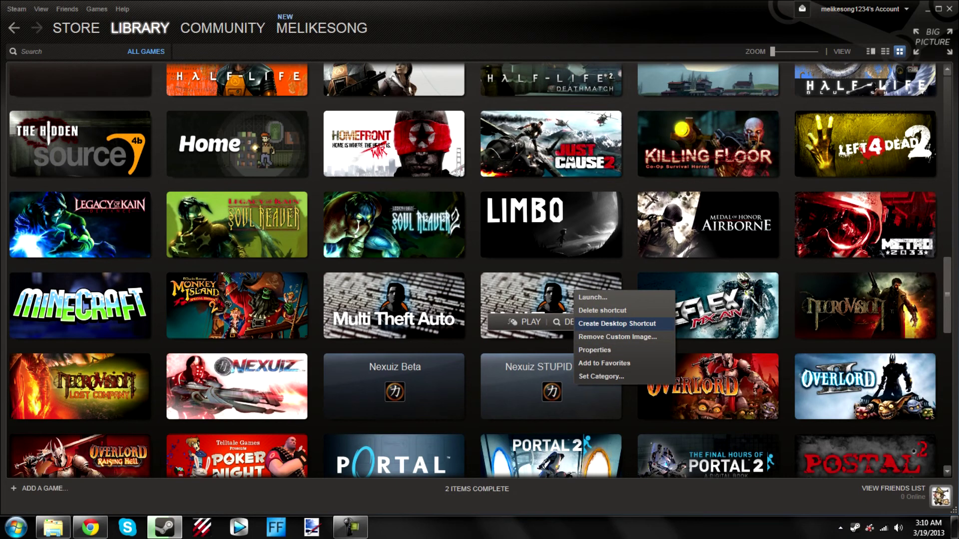
{"action": "right_click", "coordinate": [388, 298]}
{"action": "right_click", "coordinate": [388, 298]}
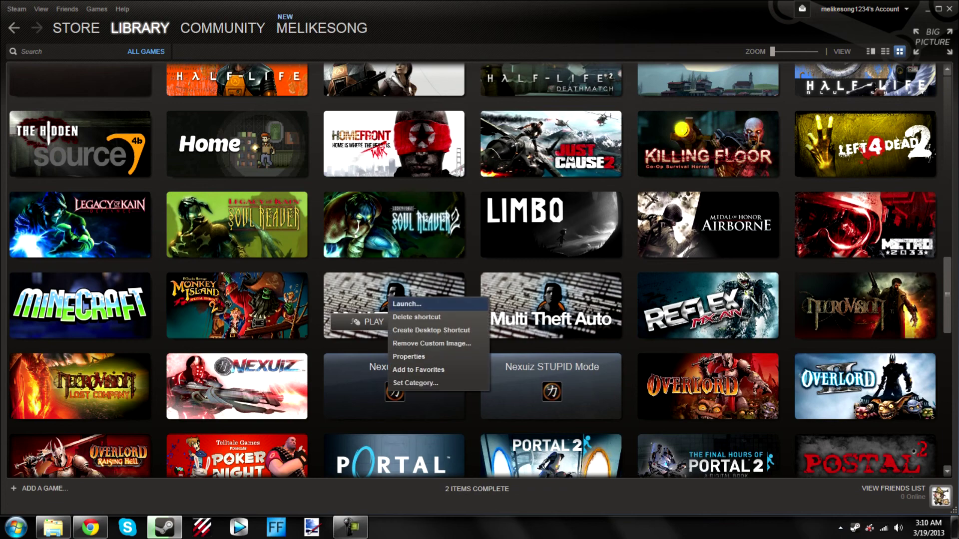
{"action": "left_click", "coordinate": [350, 527]}
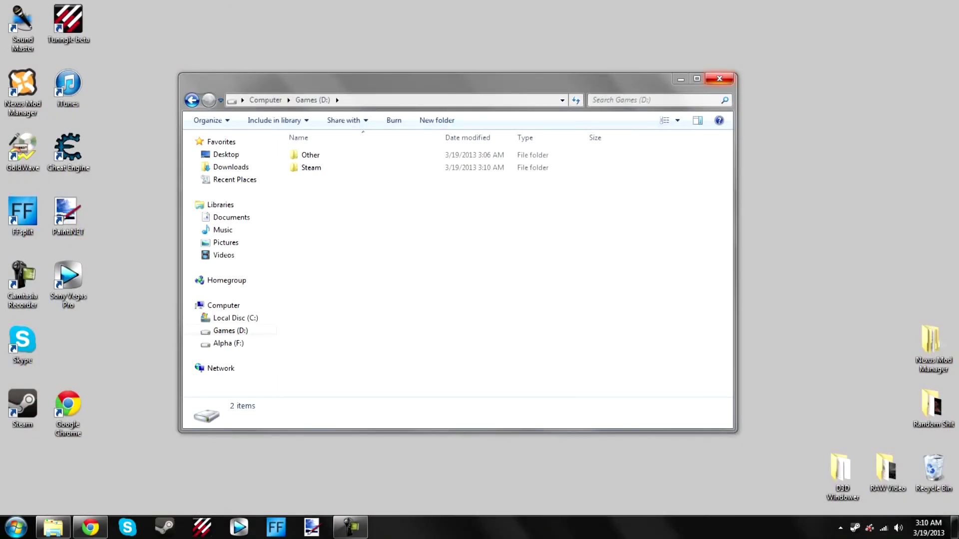
Close the Games (D:) folder window, dismiss the Windows performance notice, and check the hidden notification icons.
{"action": "left_click", "coordinate": [719, 79]}
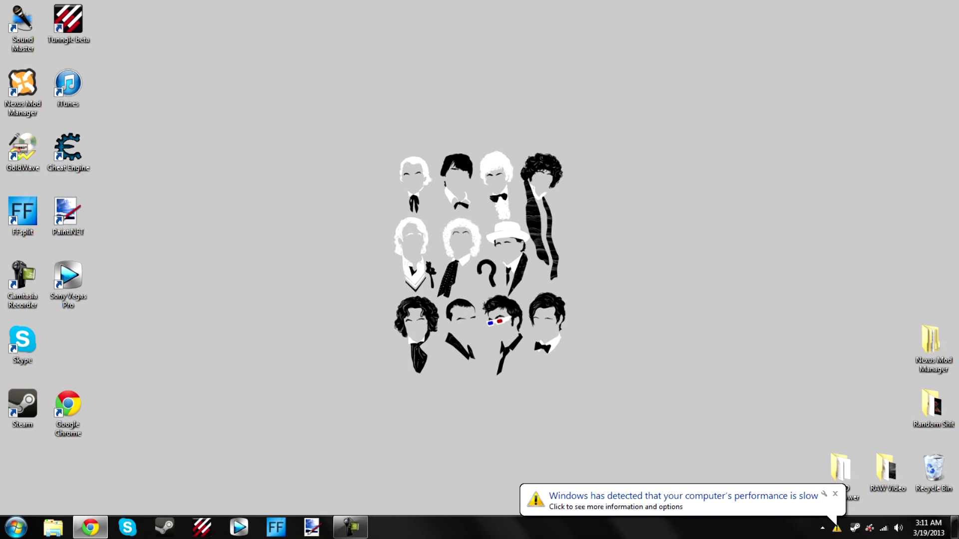
{"action": "left_click", "coordinate": [835, 494]}
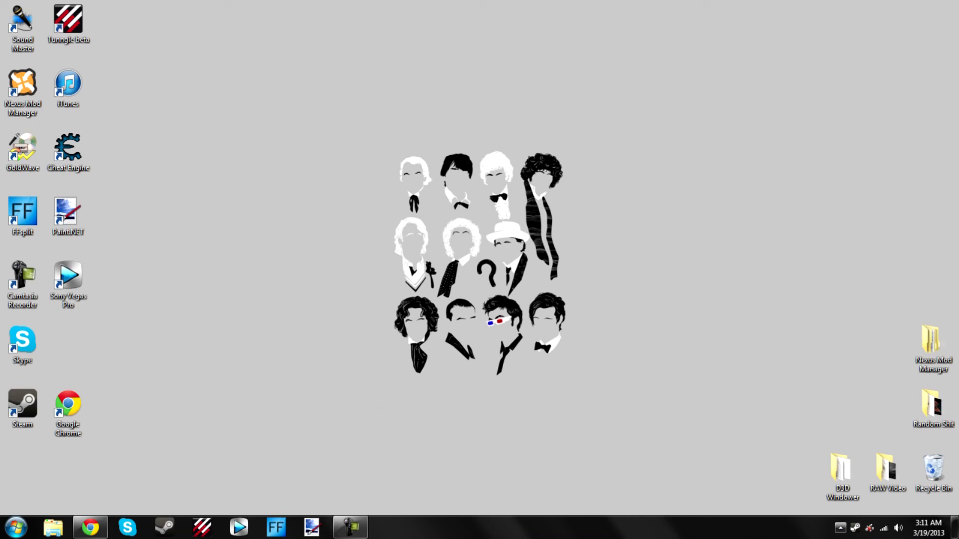
{"action": "left_click", "coordinate": [840, 528]}
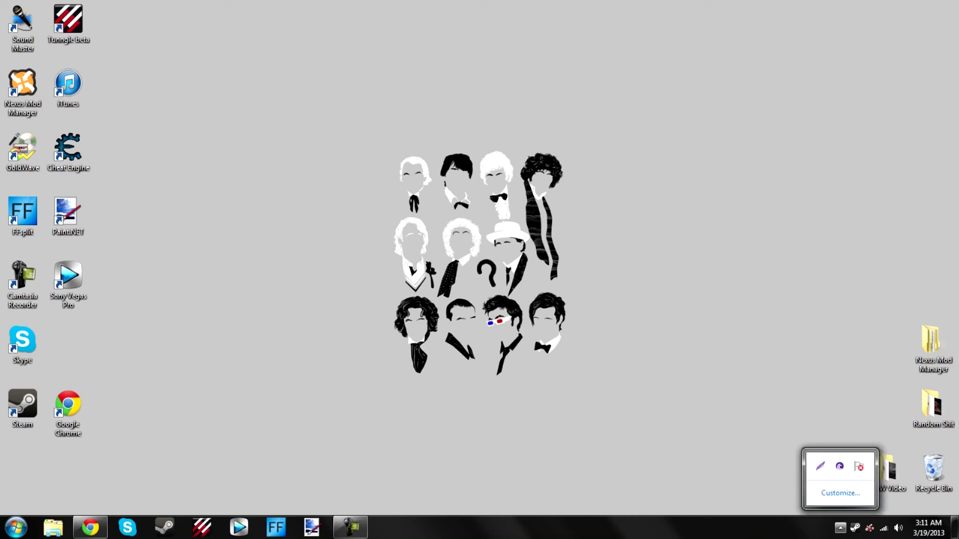
{"action": "left_click", "coordinate": [749, 449]}
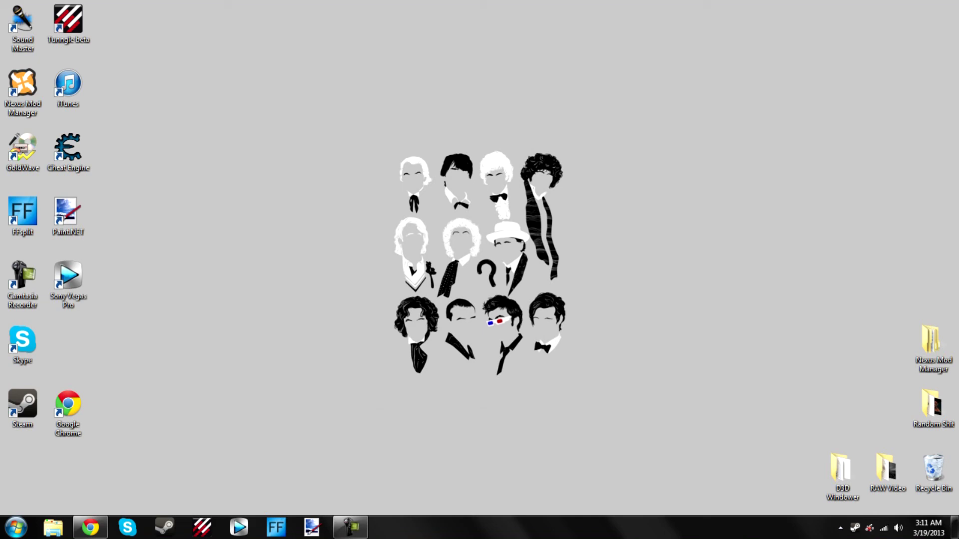
Reopen the Steam library to look over the Multi Theft Auto and Grand Theft Auto entries, and close Steam's window.
{"action": "left_click", "coordinate": [164, 527]}
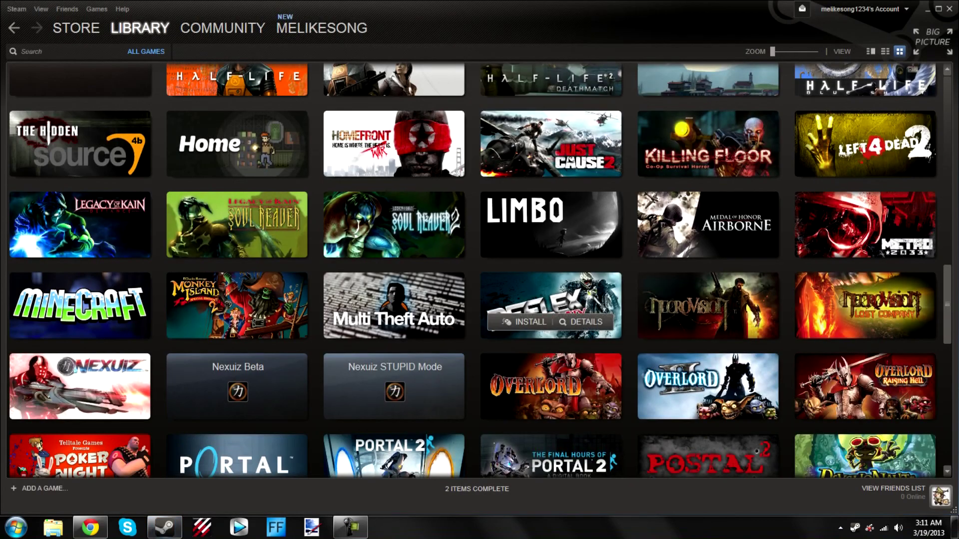
{"action": "scroll", "coordinate": [947, 304], "scroll_direction": "up", "scroll_amount": 6}
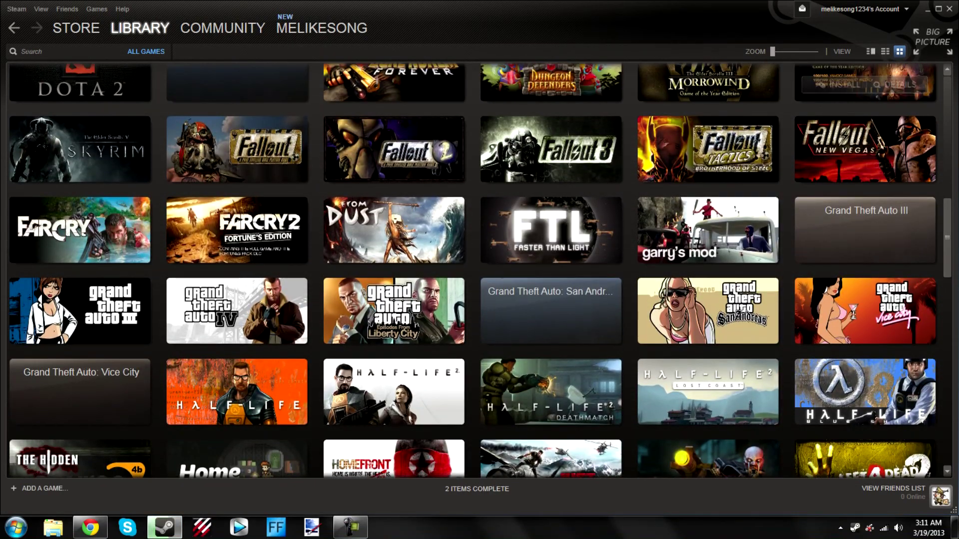
{"action": "left_click", "coordinate": [950, 8]}
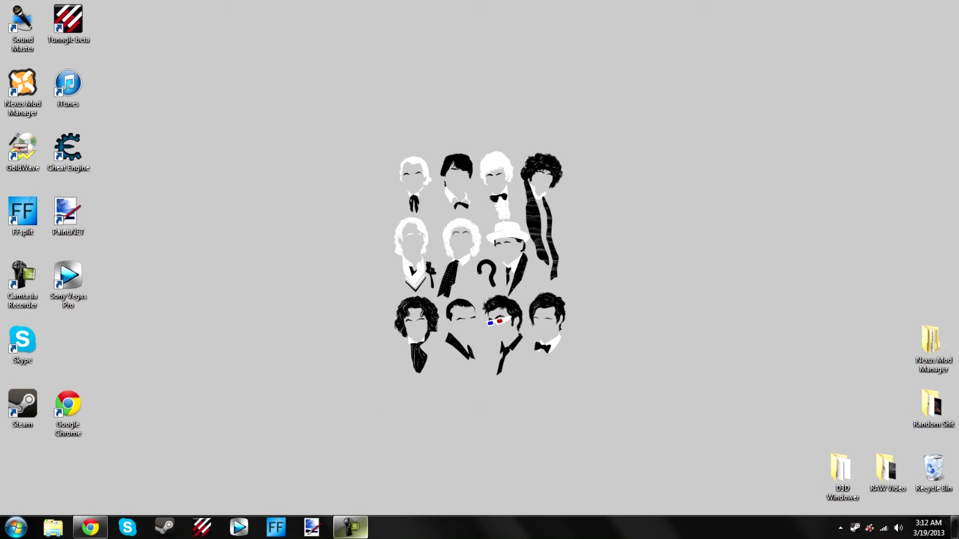
{"action": "left_click", "coordinate": [350, 527]}
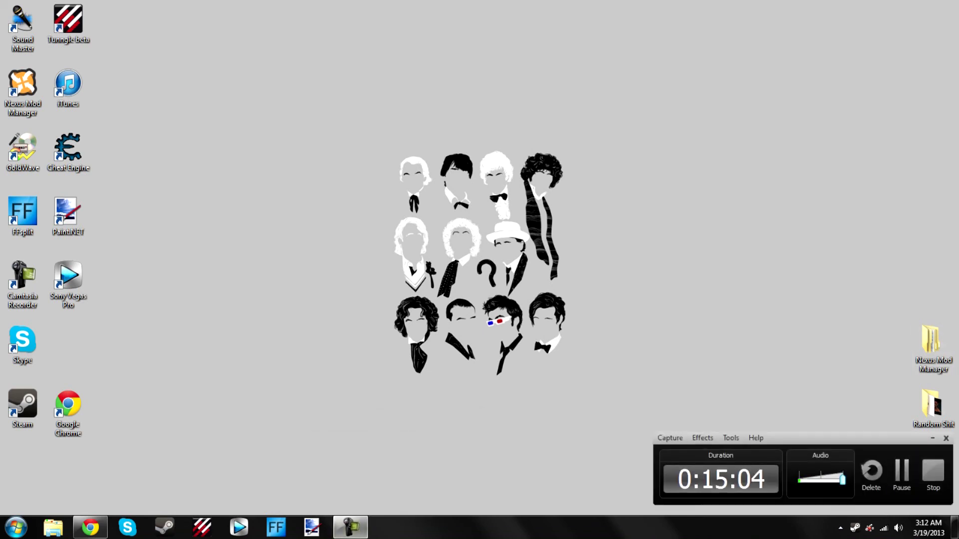